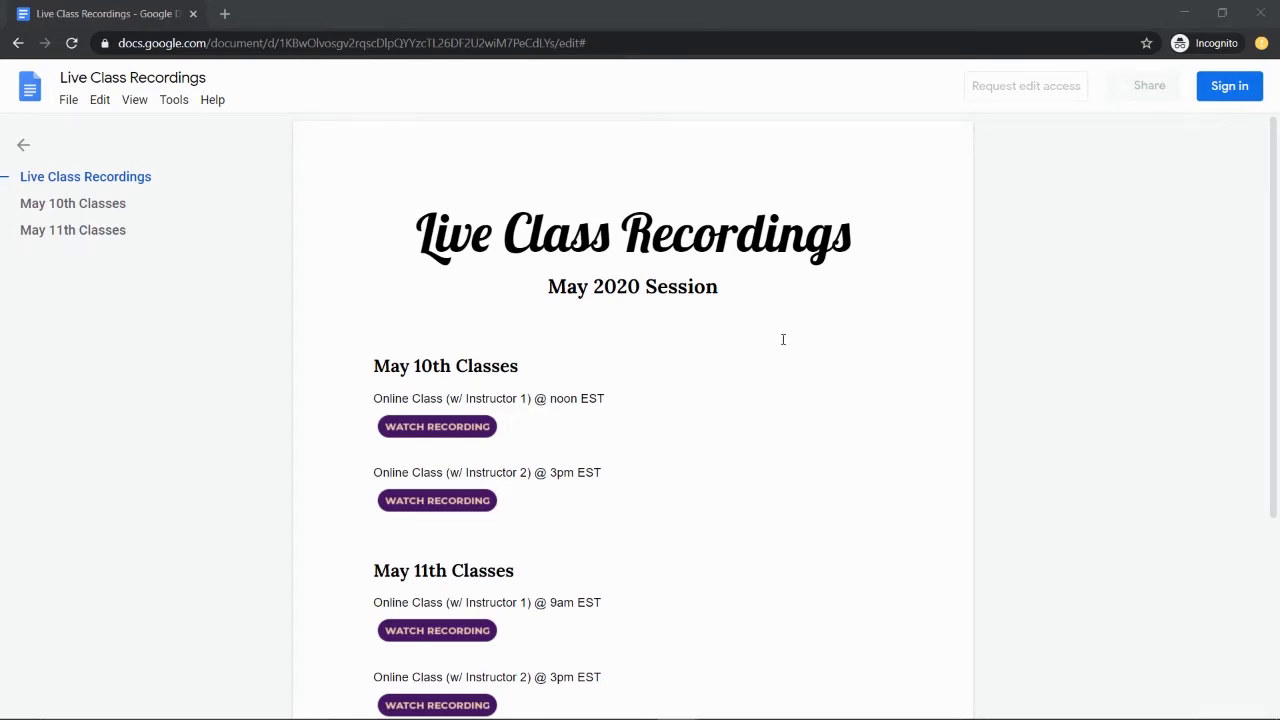
Look through the shared Live Class Recordings document and check which file options are available to a viewer.
{"action": "scroll", "coordinate": [877, 331], "scroll_direction": "down", "scroll_amount": 3}
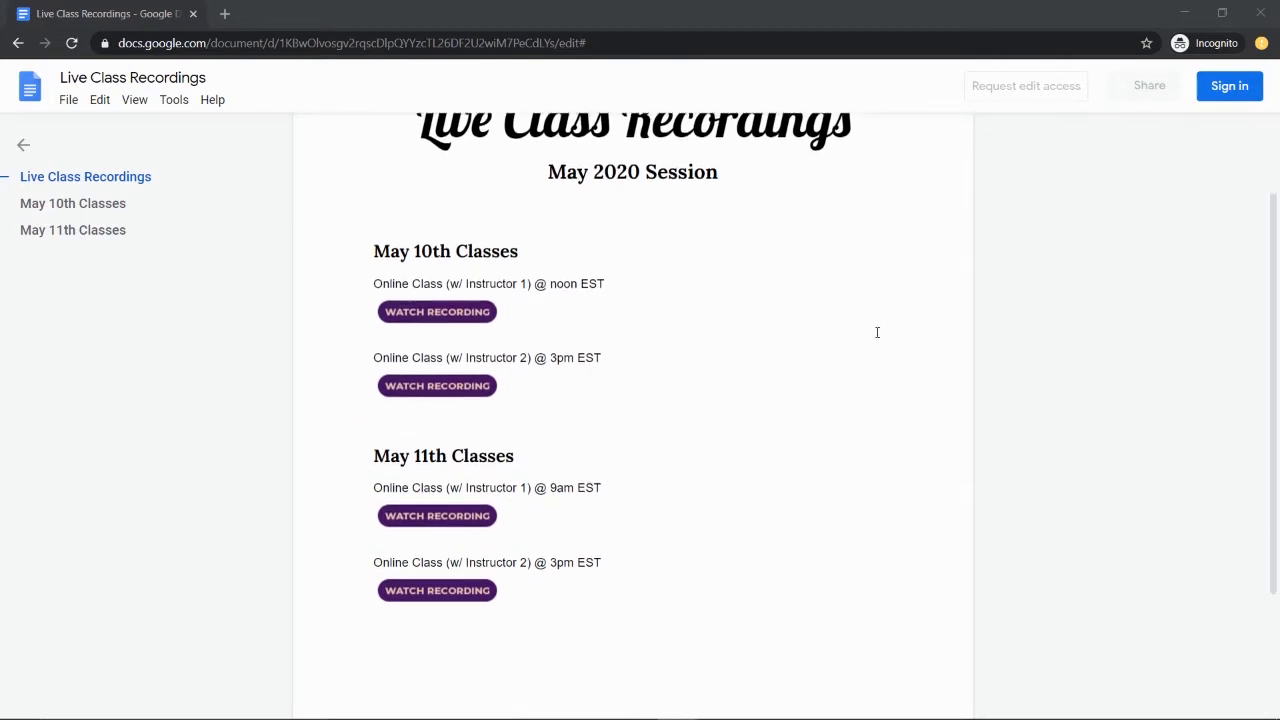
{"action": "scroll", "coordinate": [869, 352], "scroll_direction": "up", "scroll_amount": 3}
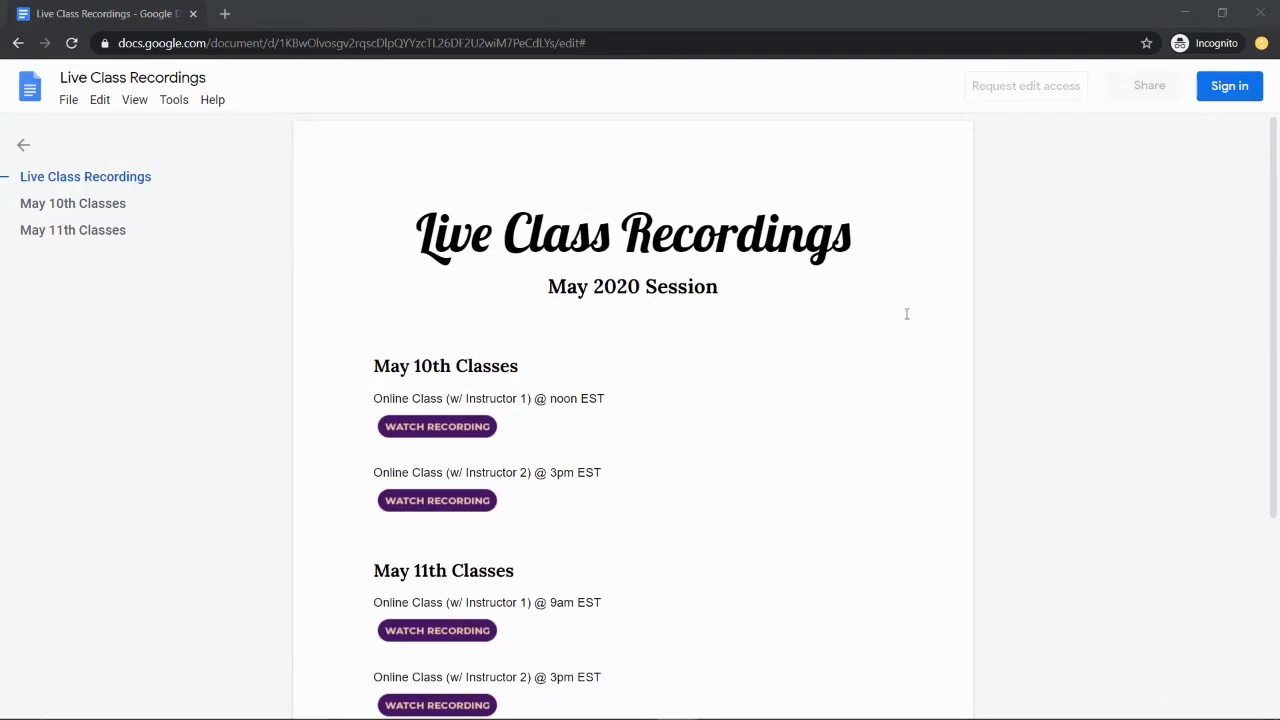
{"action": "left_click", "coordinate": [68, 99]}
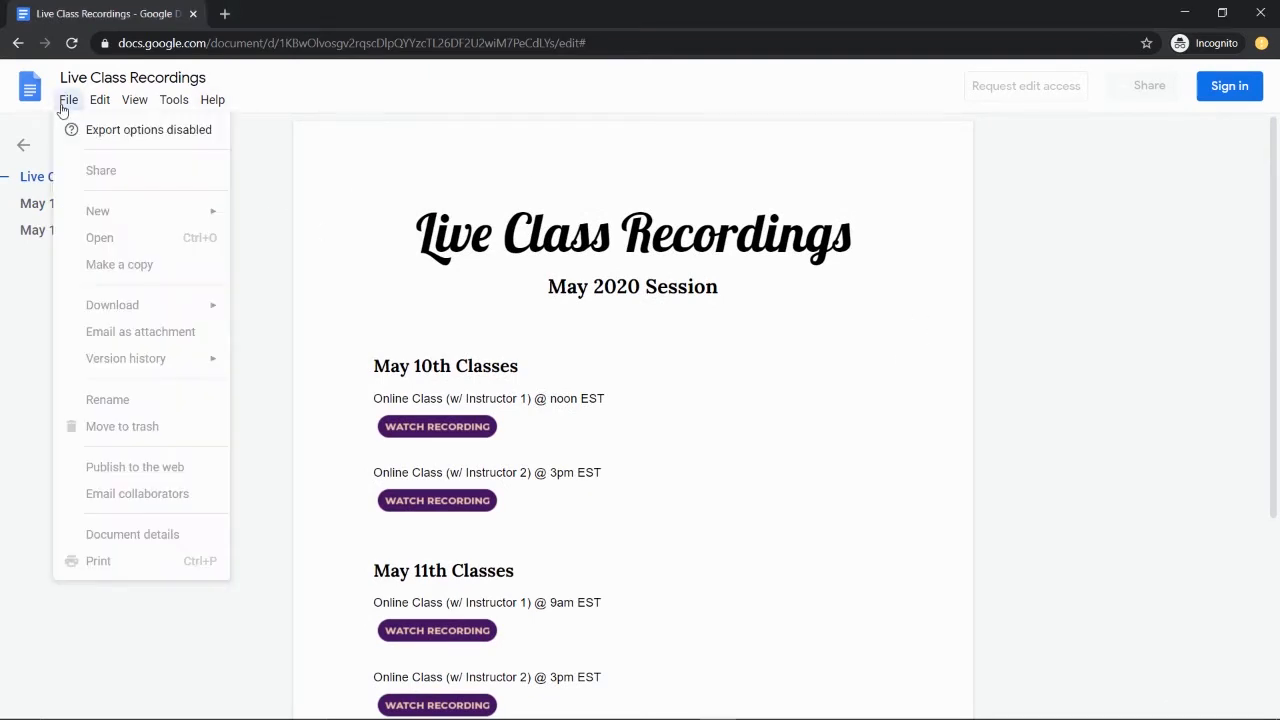
{"action": "left_click", "coordinate": [423, 175]}
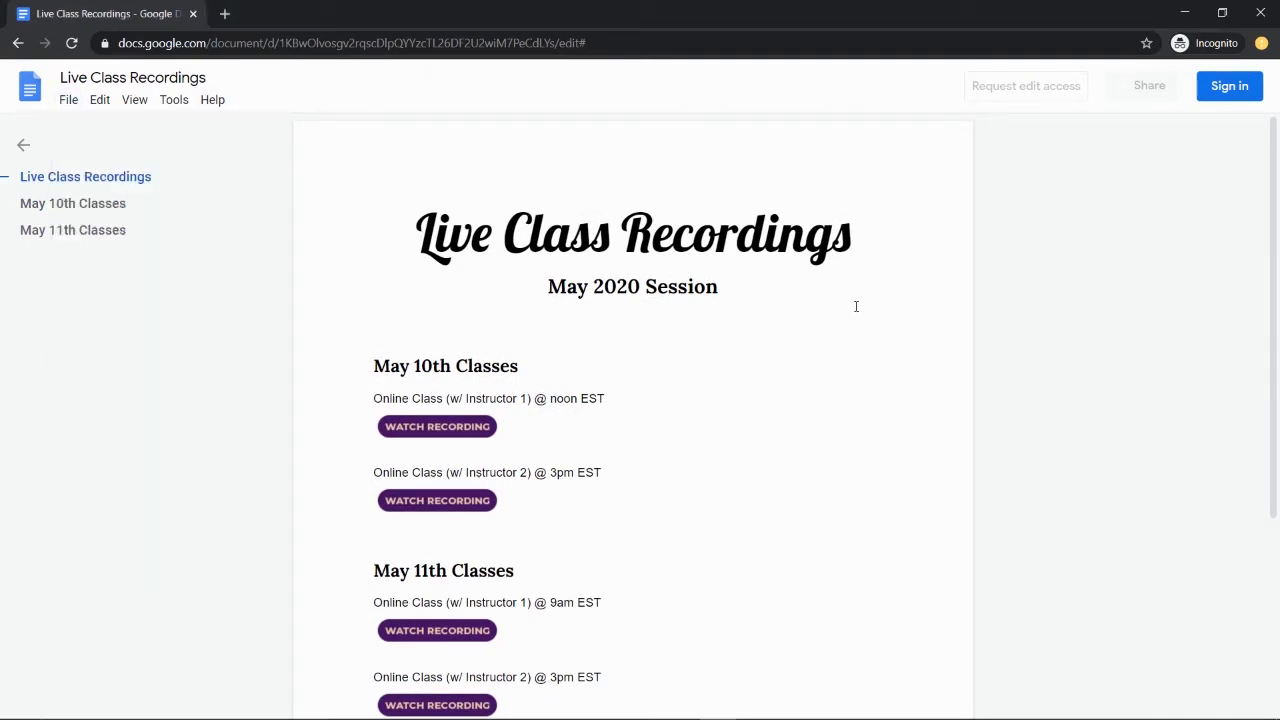
{"action": "scroll", "coordinate": [711, 299], "scroll_direction": "down", "scroll_amount": 2}
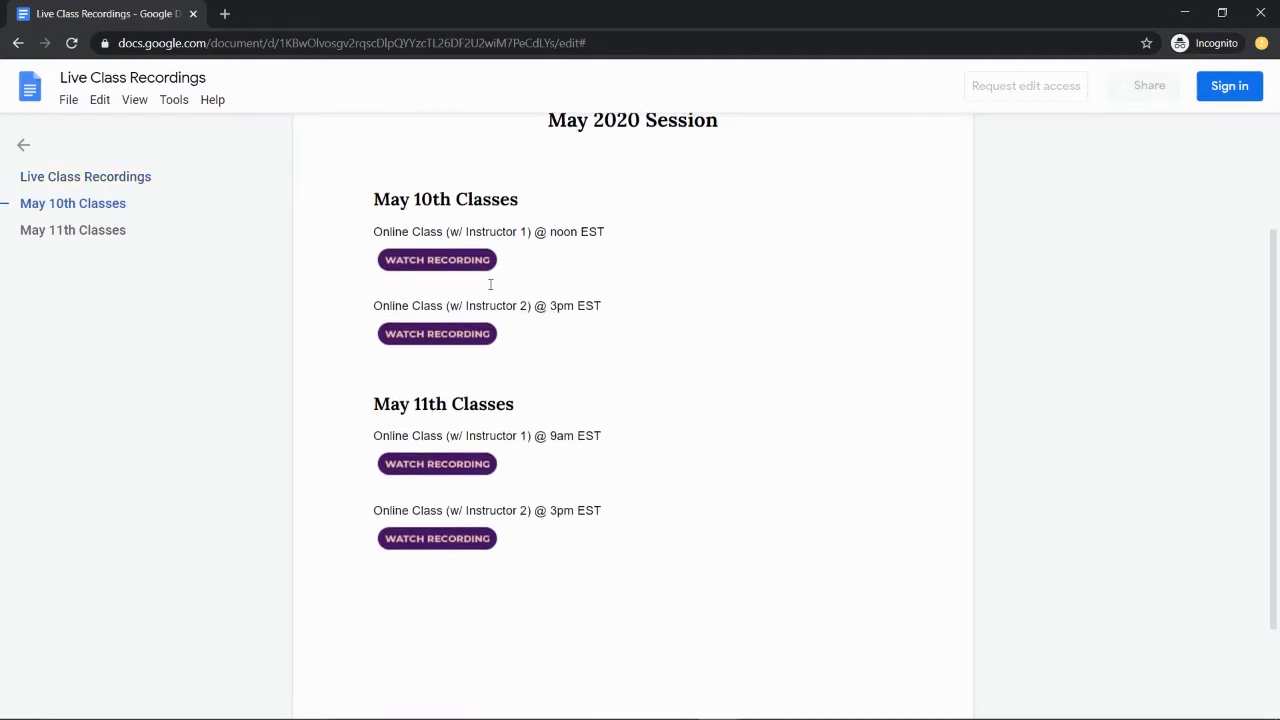
{"action": "scroll", "coordinate": [811, 317], "scroll_direction": "up", "scroll_amount": 2}
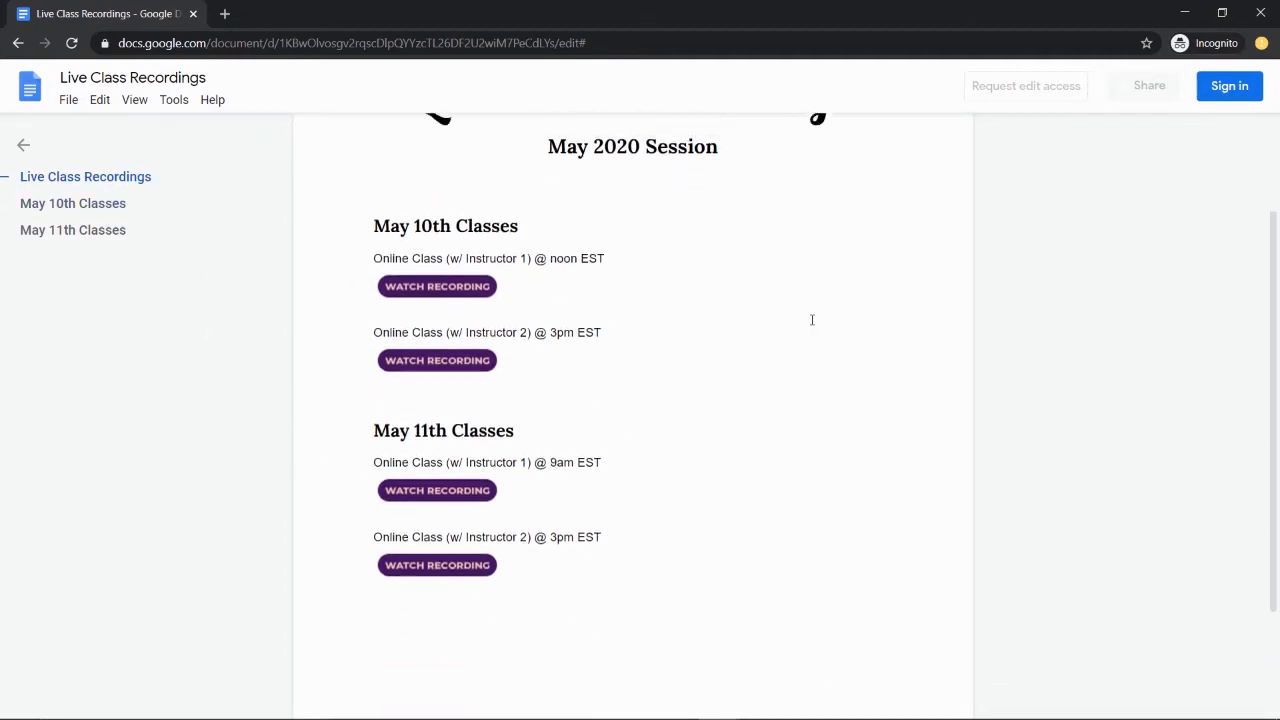
Navigate between the May 10th Classes and May 11th Classes sections using the document outline.
{"action": "left_click", "coordinate": [70, 206]}
{"action": "left_click", "coordinate": [64, 232]}
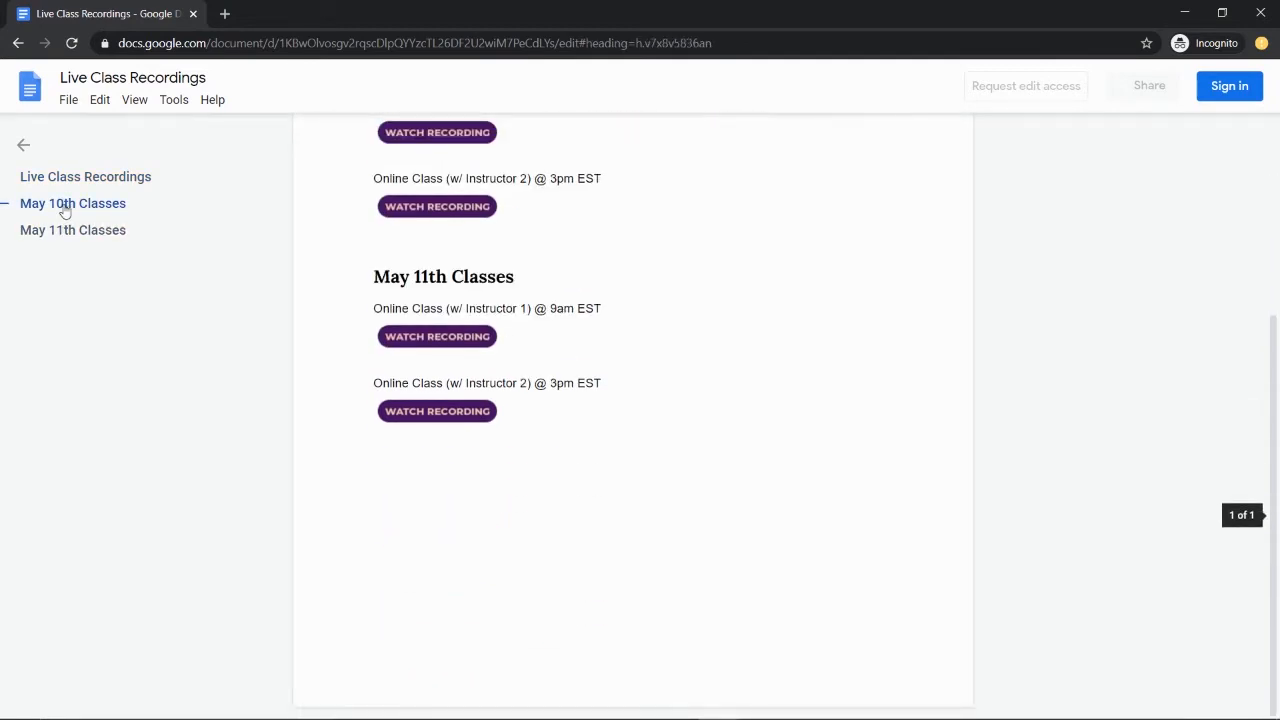
{"action": "left_click", "coordinate": [63, 203]}
{"action": "scroll", "coordinate": [568, 308], "scroll_direction": "up", "scroll_amount": 2}
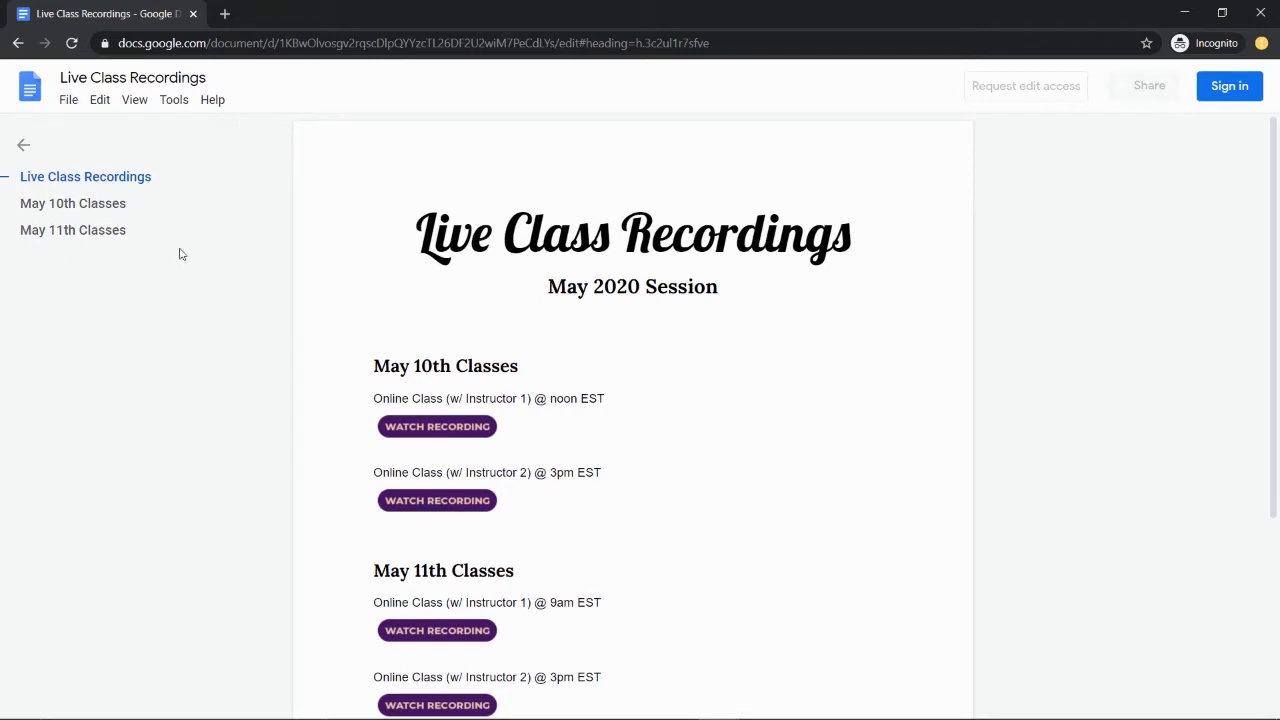
Open the recording linked for the May 10th noon class, then close the video page.
{"action": "left_click", "coordinate": [470, 428]}
{"action": "left_click", "coordinate": [456, 466]}
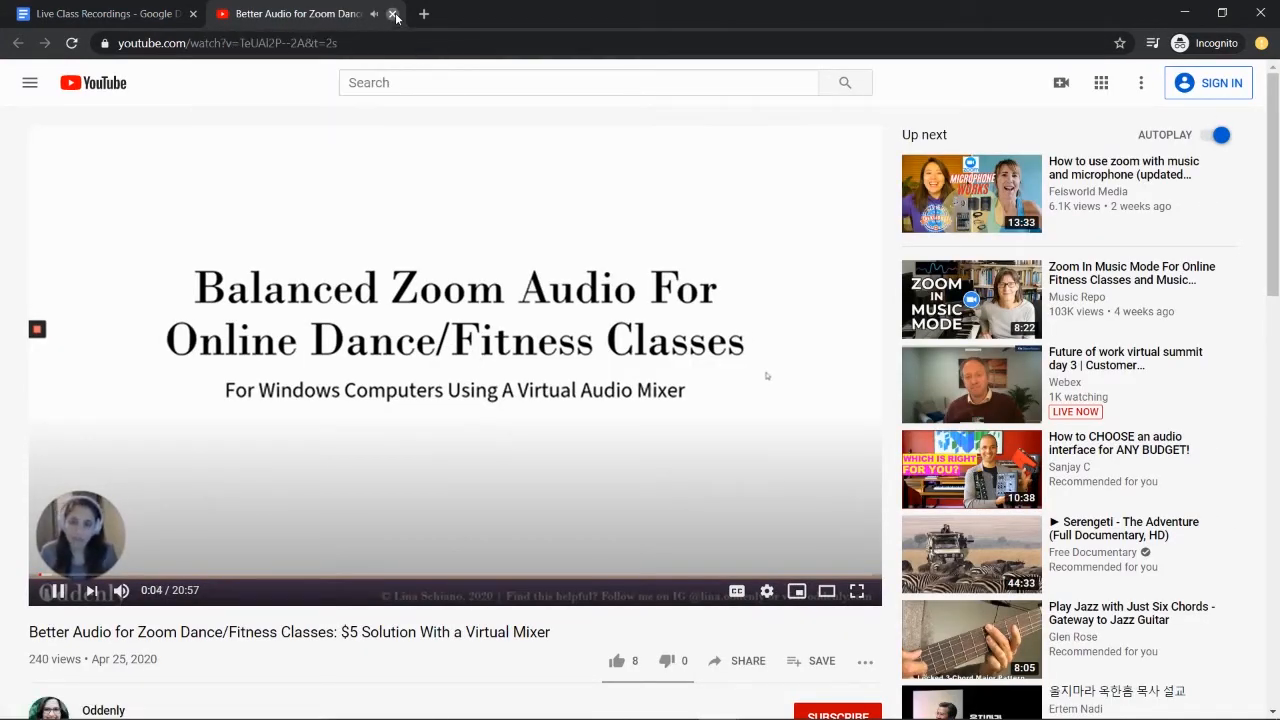
{"action": "left_click", "coordinate": [393, 14]}
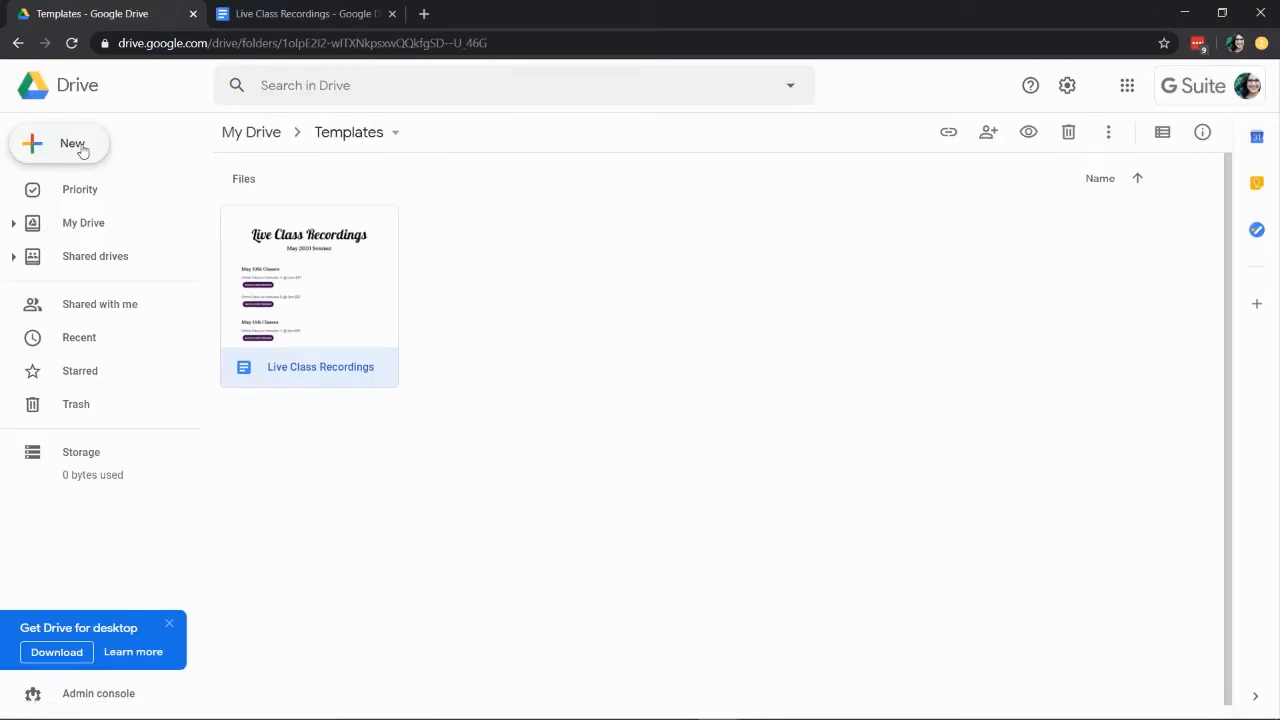
Create a new Google Docs document in the Drive Templates folder and name it "Class Recordings".
{"action": "left_click", "coordinate": [78, 146]}
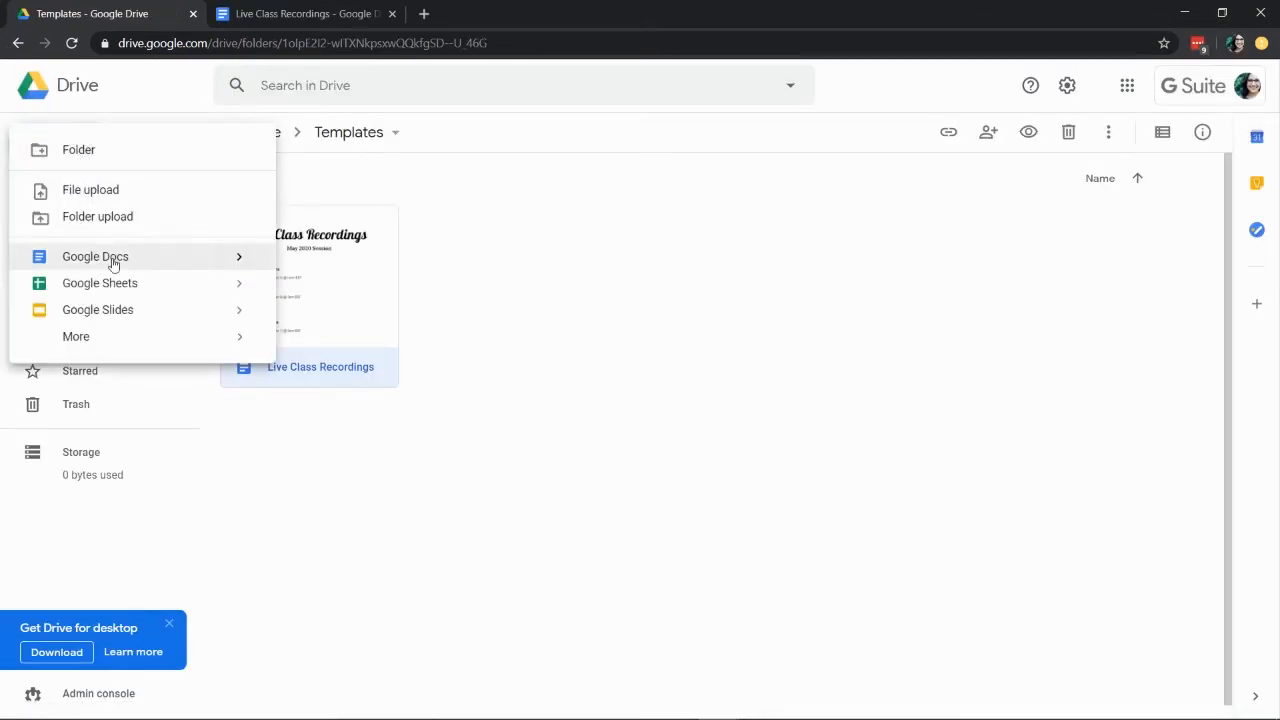
{"action": "left_click", "coordinate": [113, 259]}
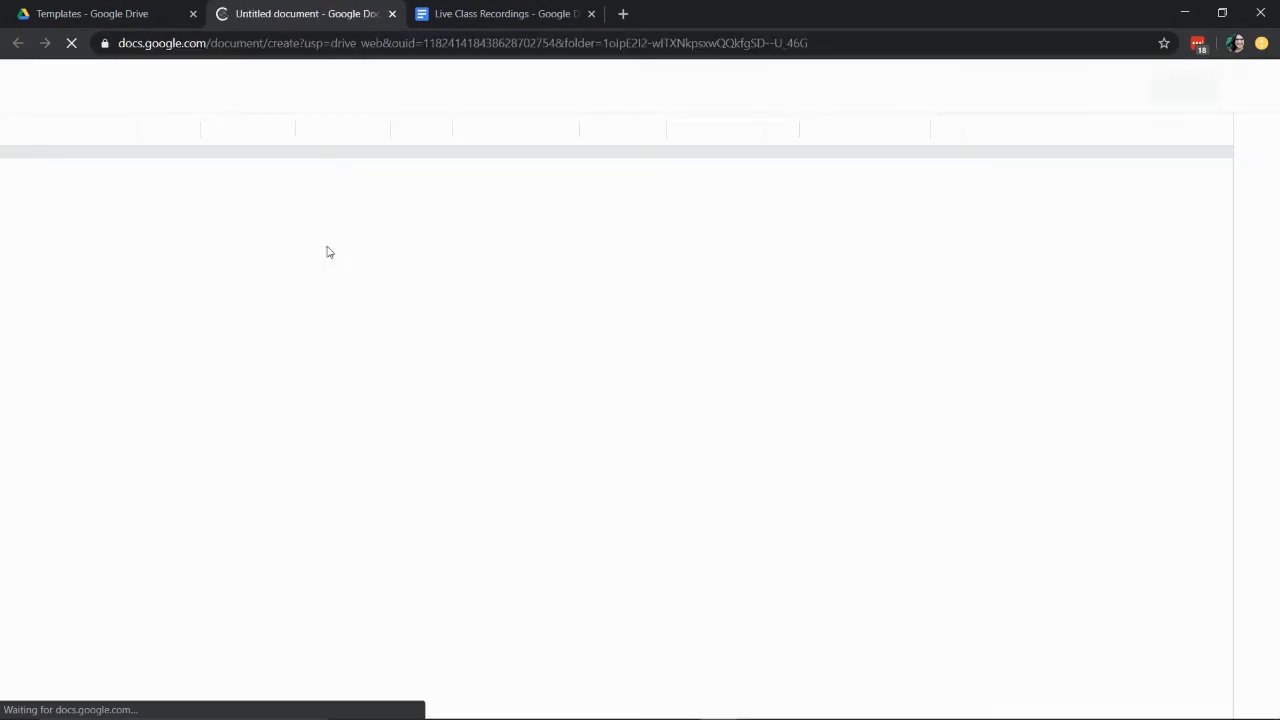
{"action": "left_click", "coordinate": [122, 78]}
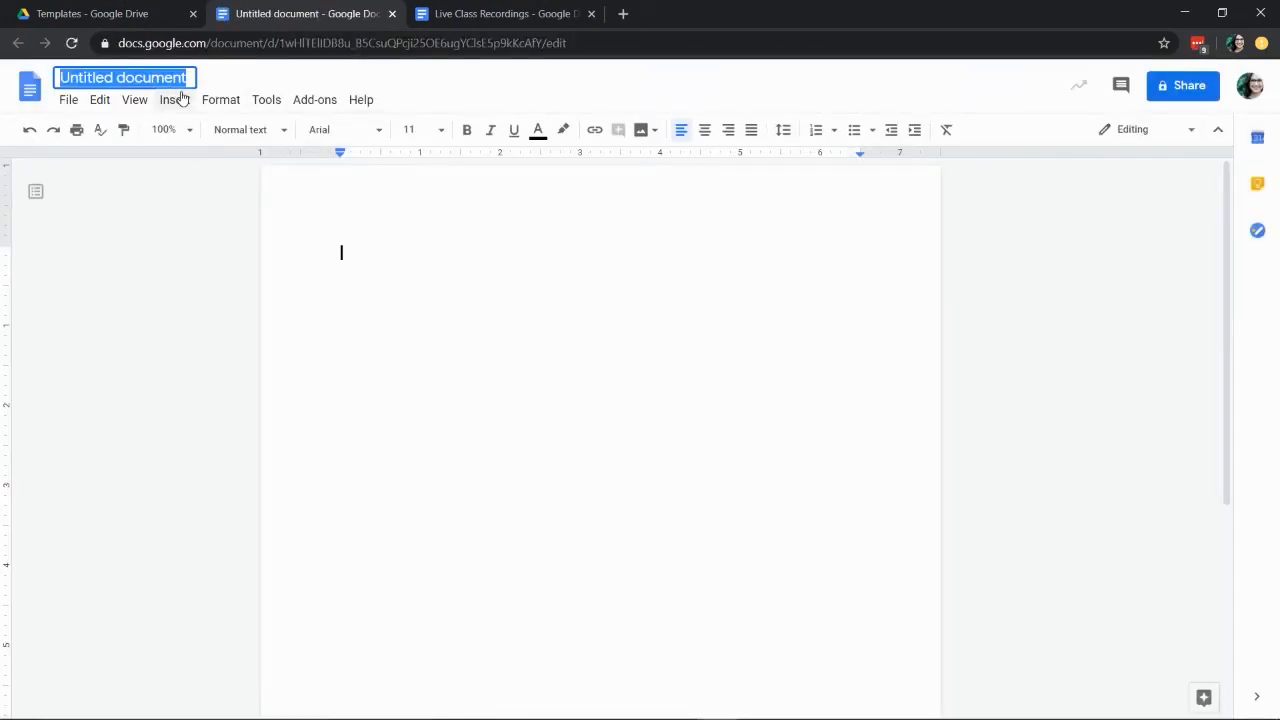
{"action": "type", "text": "Class Recordi"}
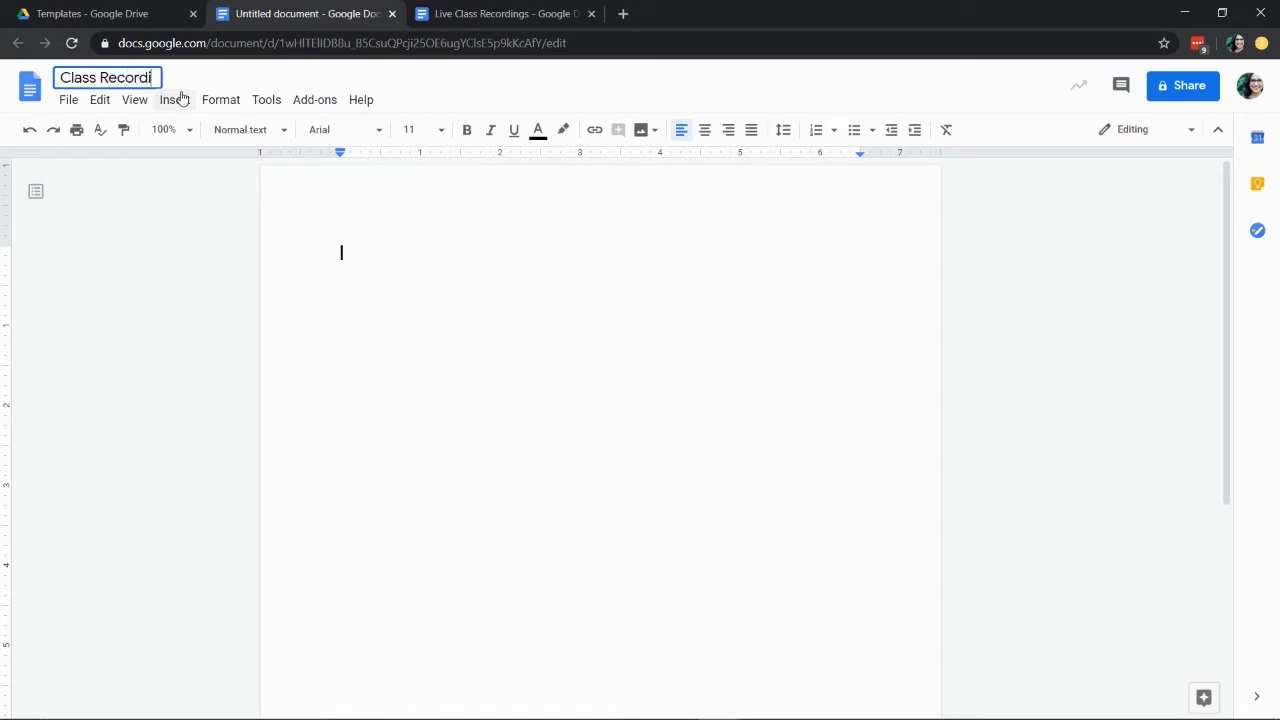
{"action": "type", "text": "ngs"}
{"action": "key", "text": "Return"}
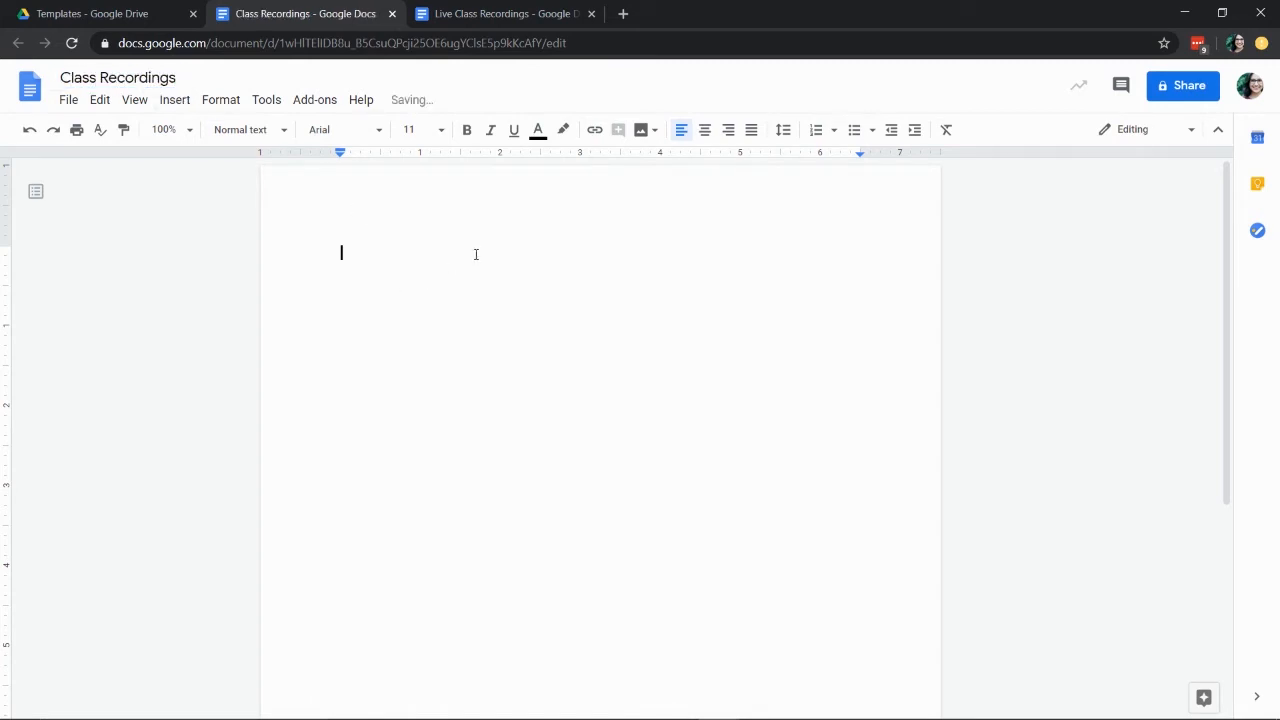
Add two centered placeholder lines, "Title" and "Subtitle", dismiss the Smart Compose notice, and start a new line.
{"action": "left_click", "coordinate": [705, 130]}
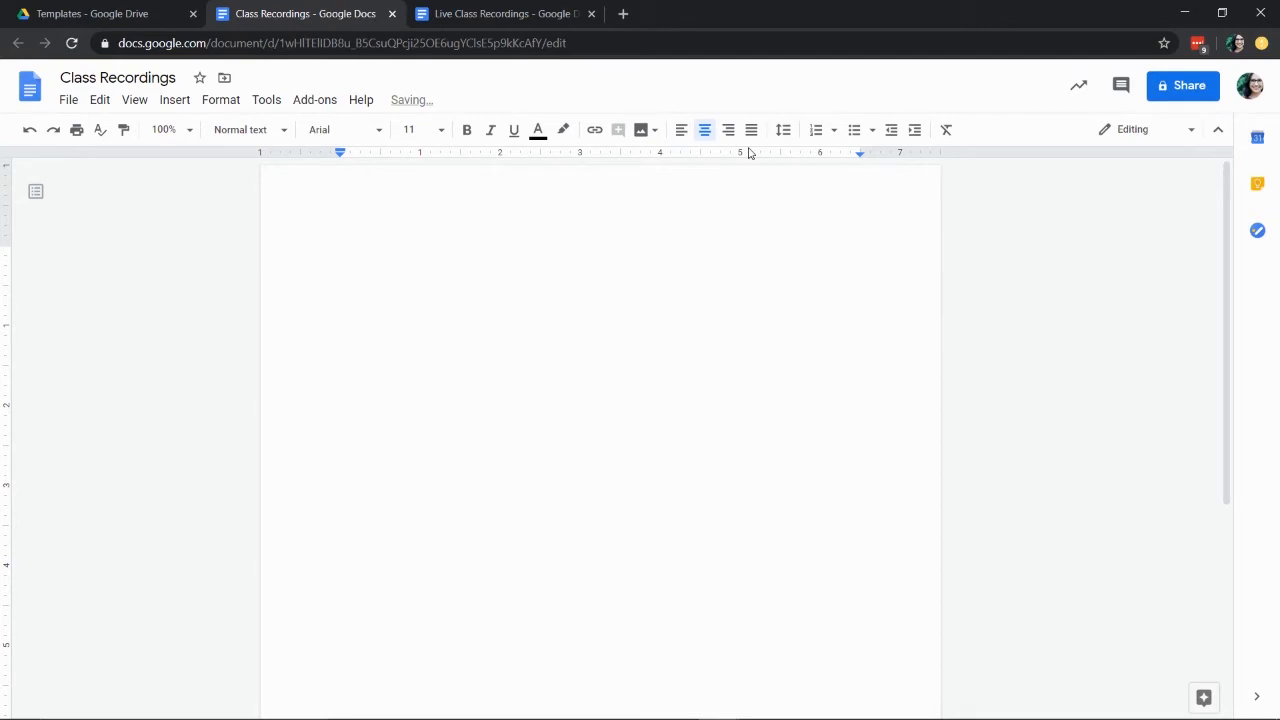
{"action": "type", "text": "Title"}
{"action": "key", "text": "Return"}
{"action": "type", "text": "Subst"}
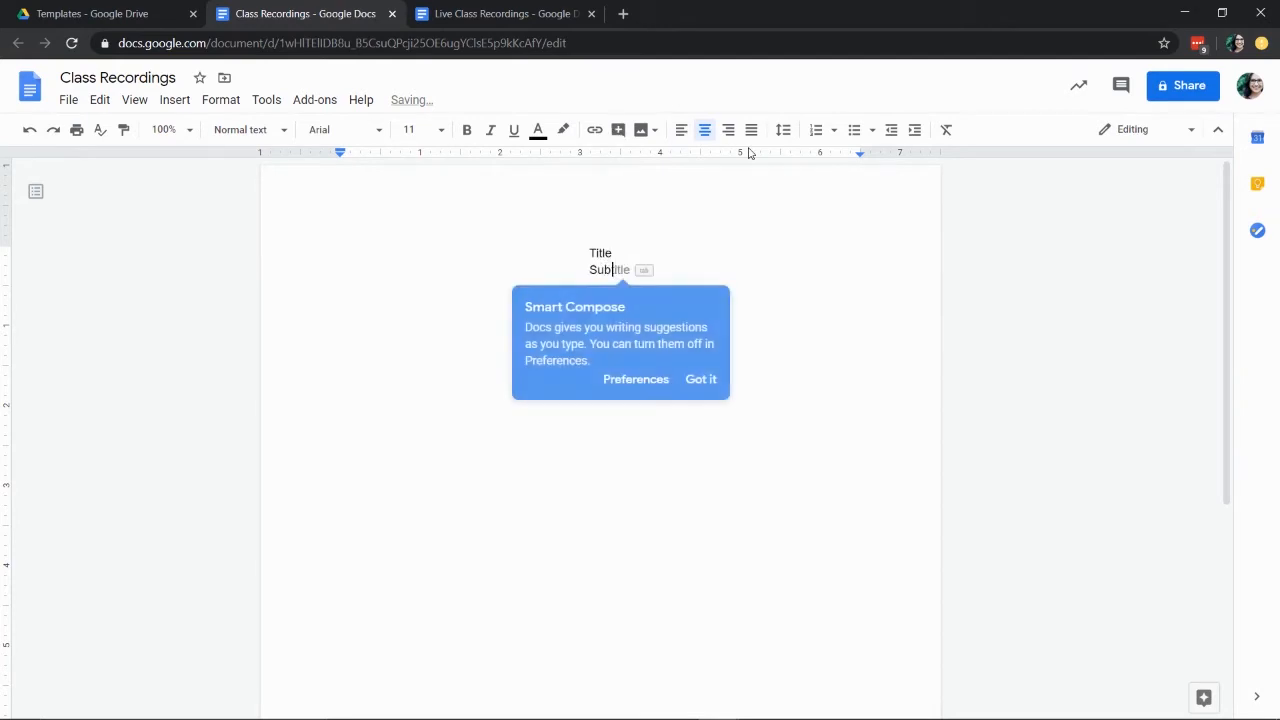
{"action": "key", "text": "BackSpace"}
{"action": "key", "text": "BackSpace"}
{"action": "type", "text": "title"}
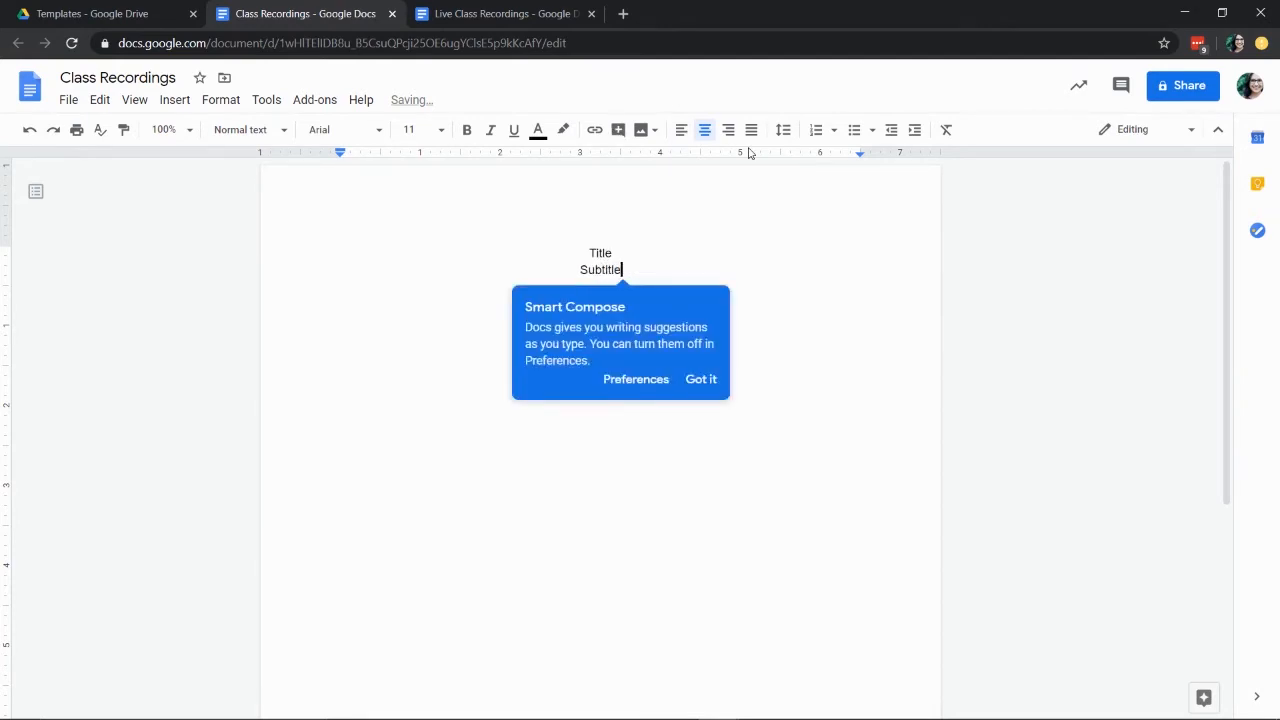
{"action": "left_click", "coordinate": [701, 380]}
{"action": "key", "text": "Return"}
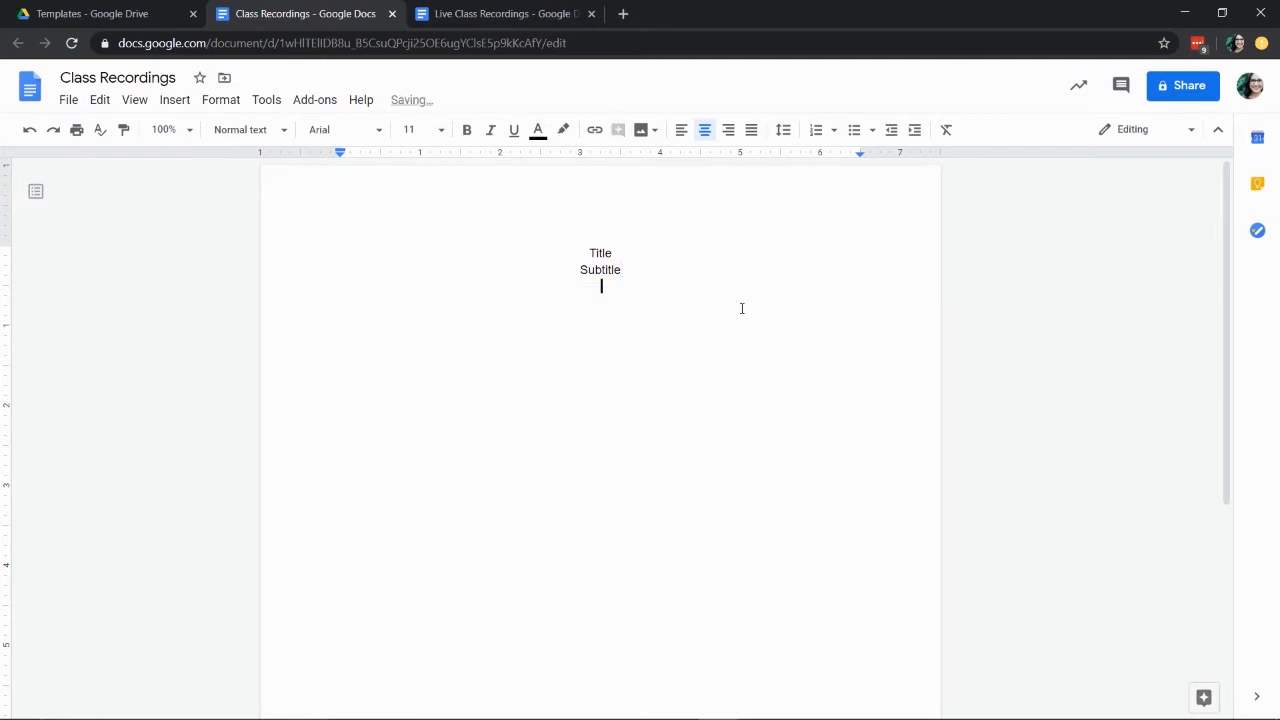
Add left-aligned placeholder lines "Day 1" and "Clases", a blank line, and "Day 2" and "Classes".
{"action": "left_click", "coordinate": [681, 131]}
{"action": "type", "text": "Day 1"}
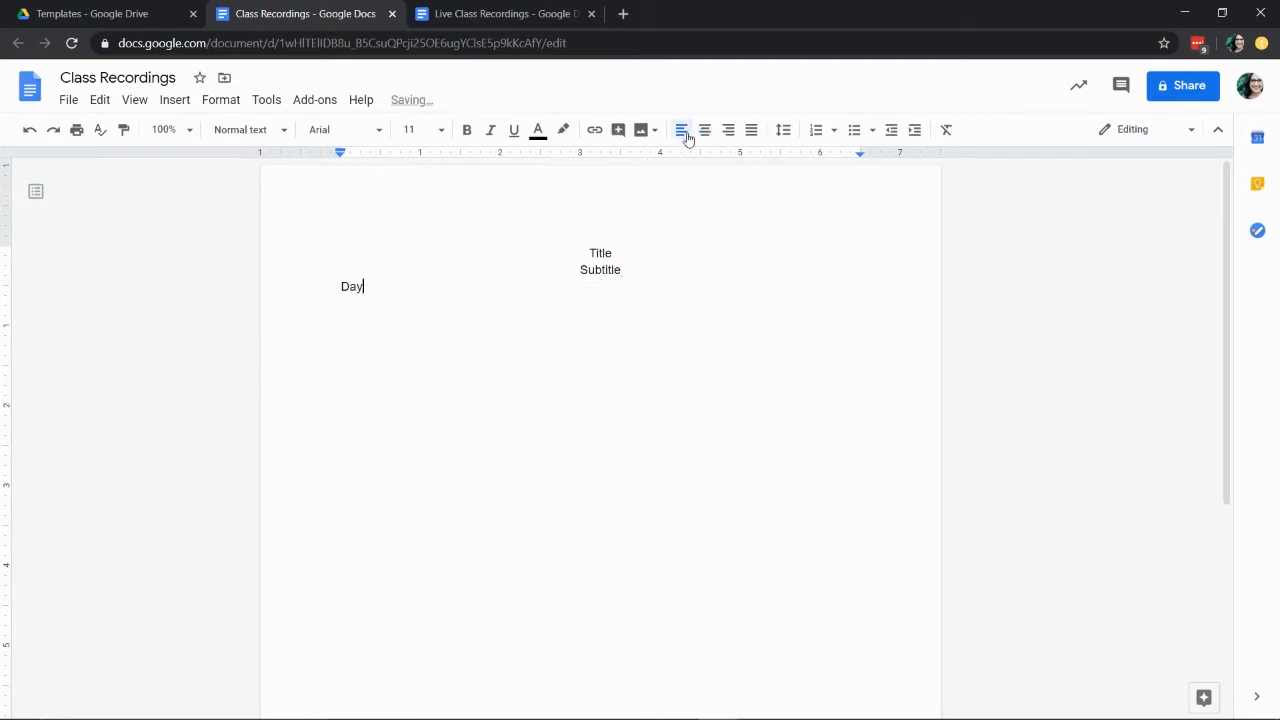
{"action": "key", "text": "Return"}
{"action": "type", "text": "Clases"}
{"action": "key", "text": "Return"}
{"action": "key", "text": "Return"}
{"action": "type", "text": "Day 2"}
{"action": "key", "text": "Return"}
{"action": "type", "text": "Classes"}
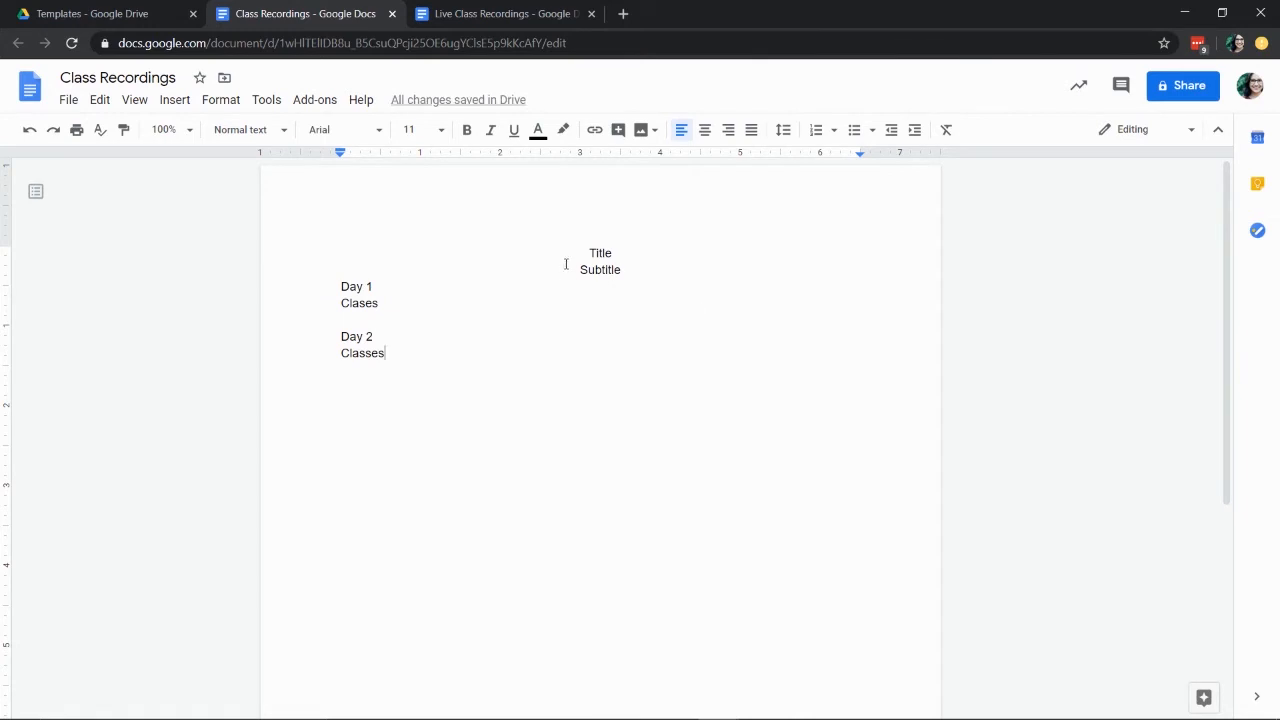
Apply the Title paragraph style to the centered "Title" line.
{"action": "left_click_drag", "start_coordinate": [589, 252], "coordinate": [623, 252]}
{"action": "key", "text": "ctrl+shift+e"}
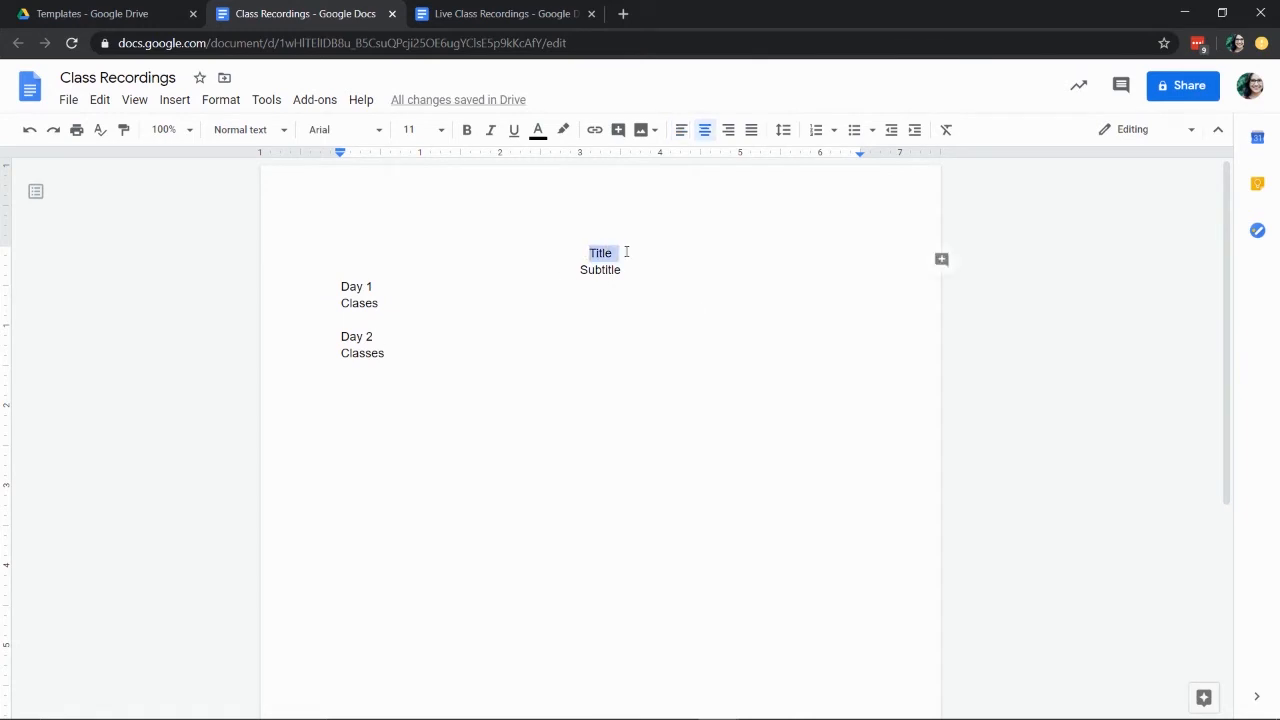
{"action": "left_click", "coordinate": [280, 138]}
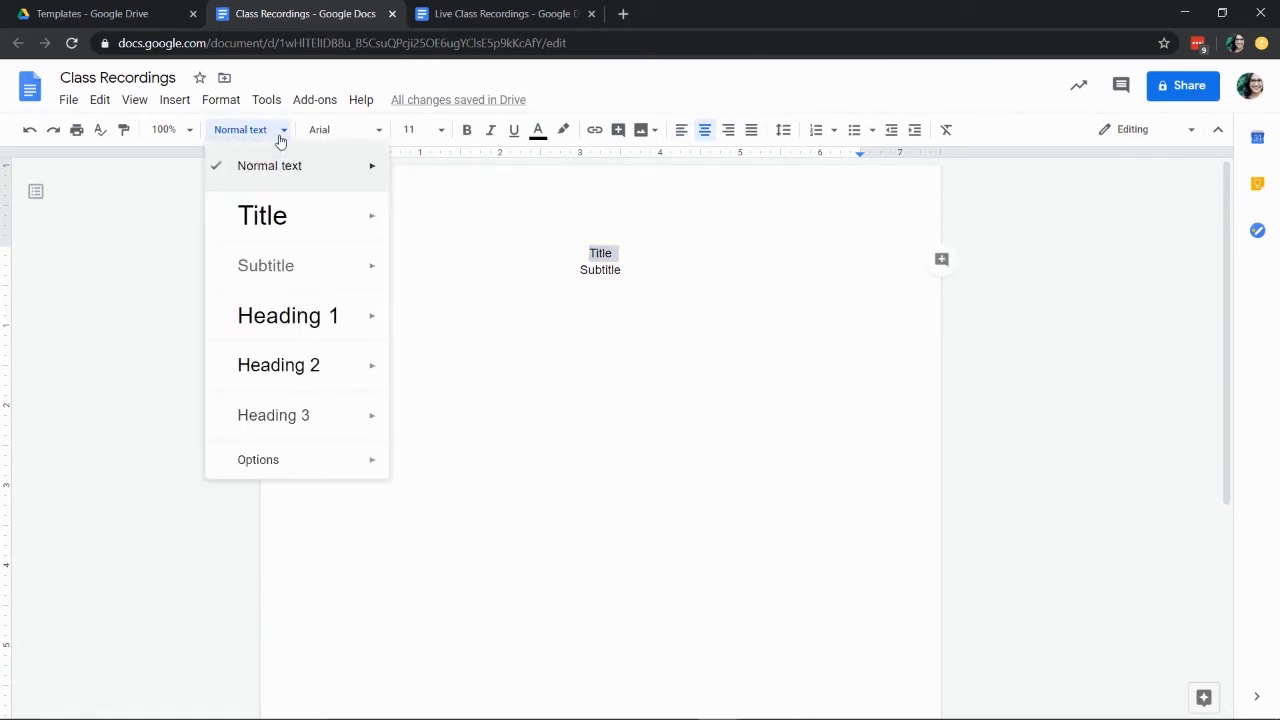
{"action": "left_click", "coordinate": [282, 237]}
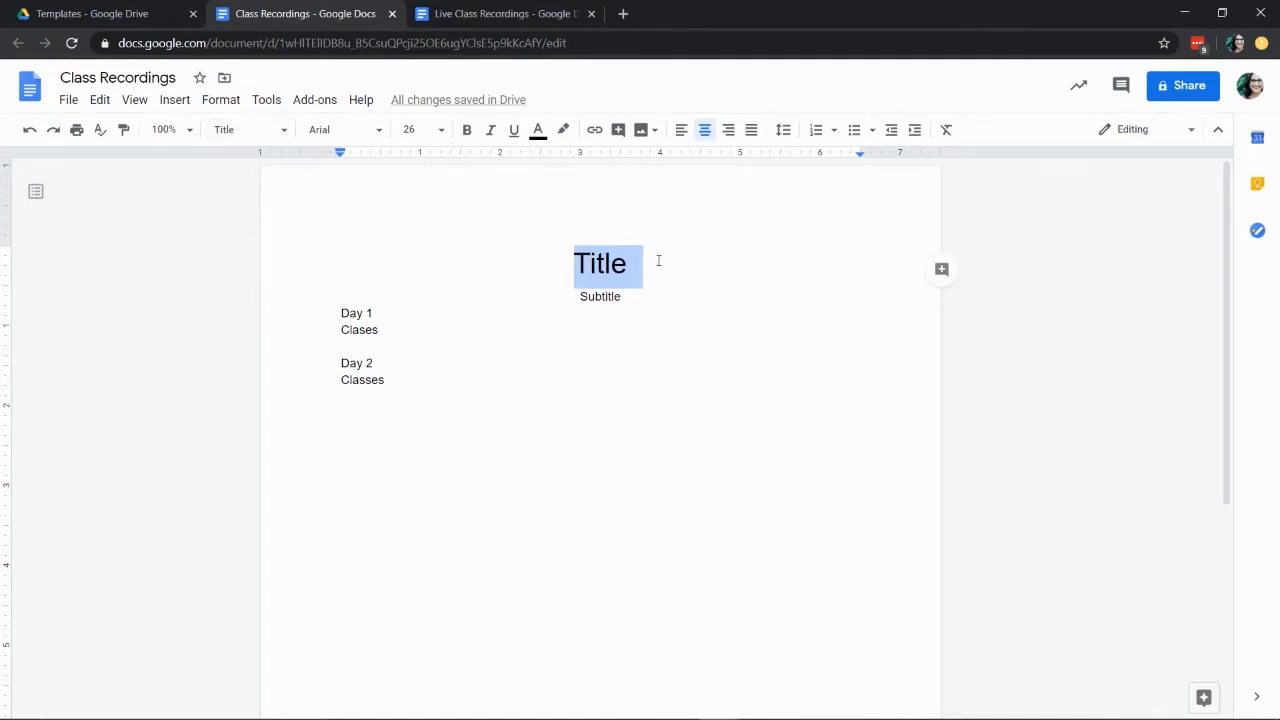
Set the title line's font to Lobster at size 48.
{"action": "left_click", "coordinate": [344, 131]}
{"action": "left_click", "coordinate": [371, 281]}
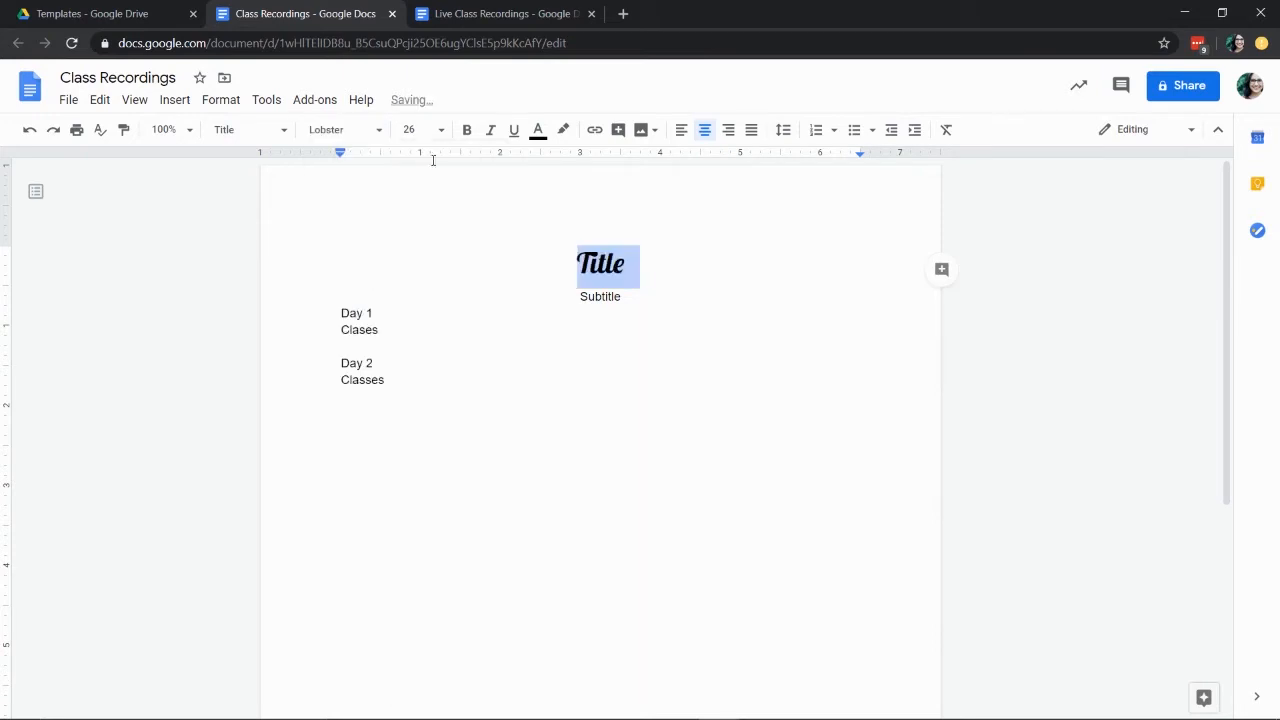
{"action": "left_click", "coordinate": [440, 130]}
{"action": "left_click", "coordinate": [415, 428]}
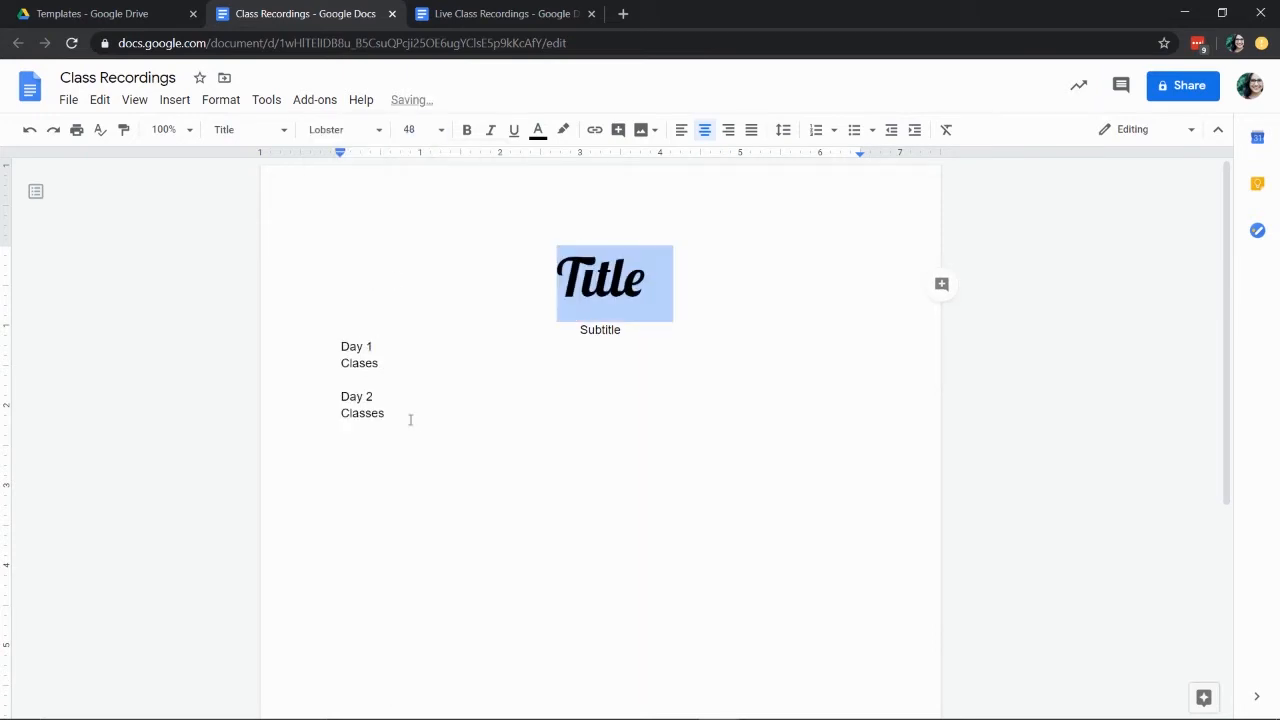
Replace the placeholder title text with "Class Recordings".
{"action": "left_click_drag", "start_coordinate": [560, 277], "coordinate": [657, 274]}
{"action": "type", "text": "Cl"}
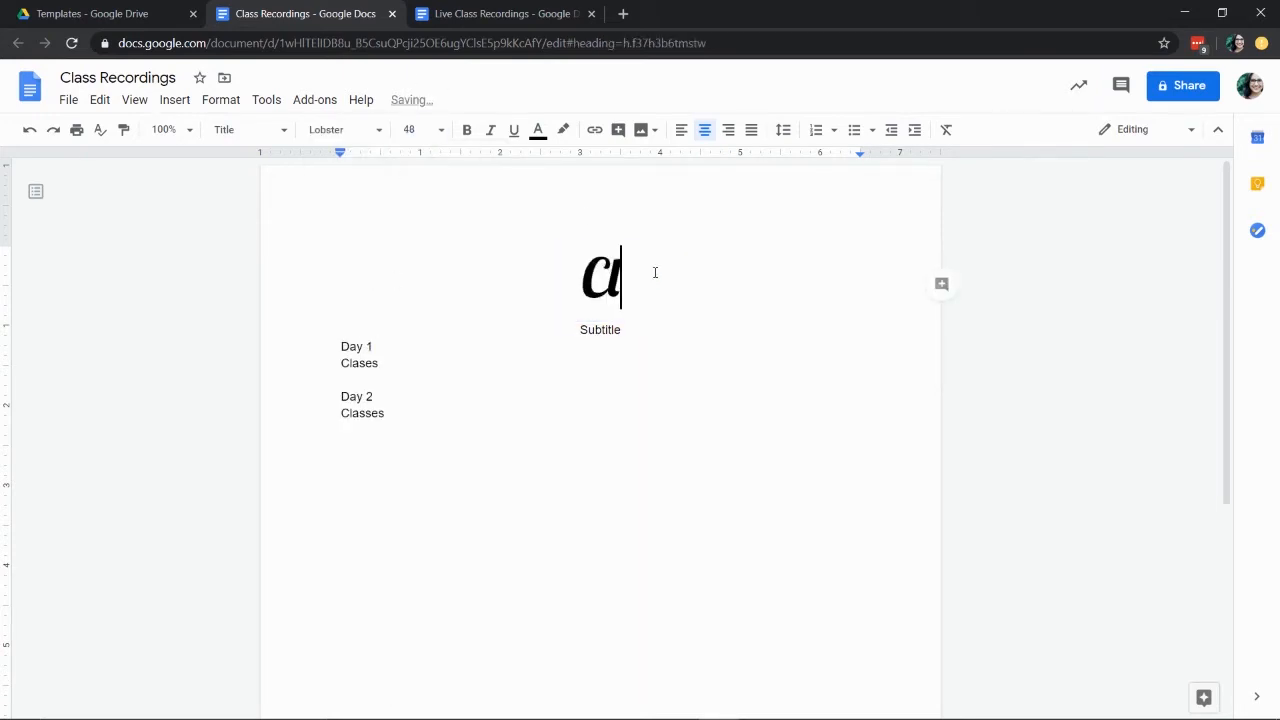
{"action": "type", "text": "ass Recordings"}
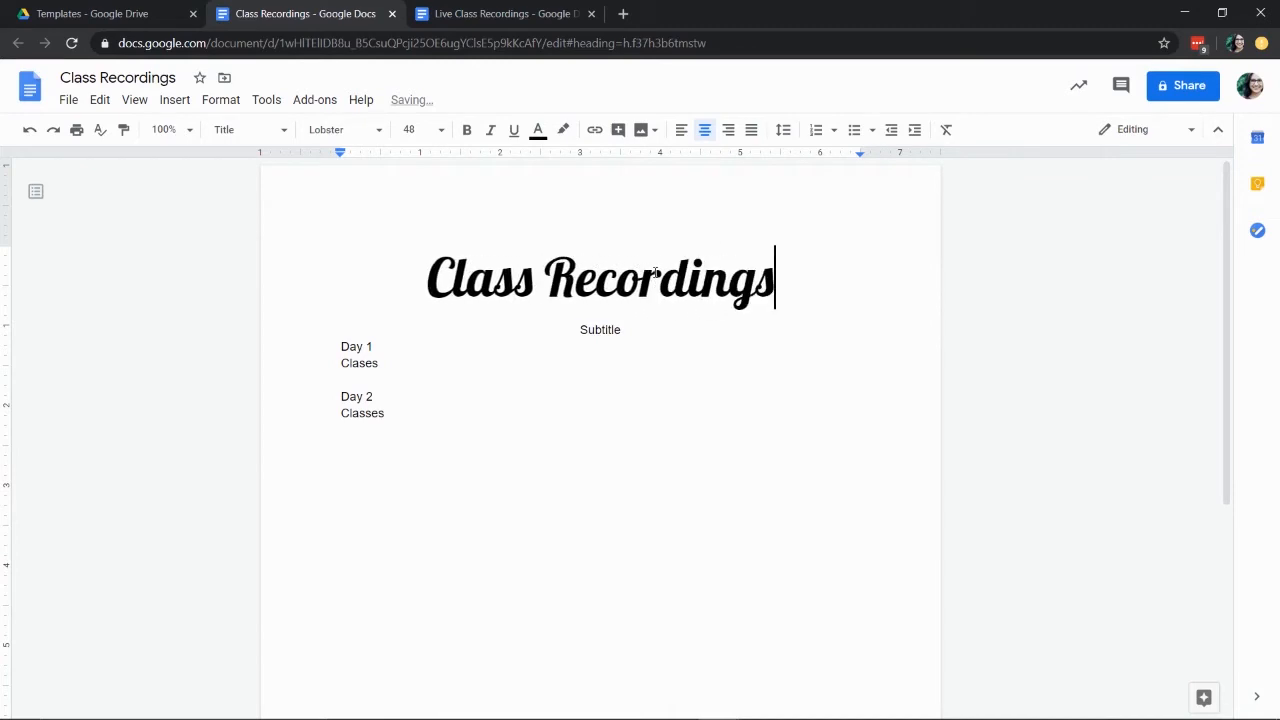
Replace the placeholder subtitle text with "May 2020 Session".
{"action": "left_click_drag", "start_coordinate": [637, 329], "coordinate": [561, 328]}
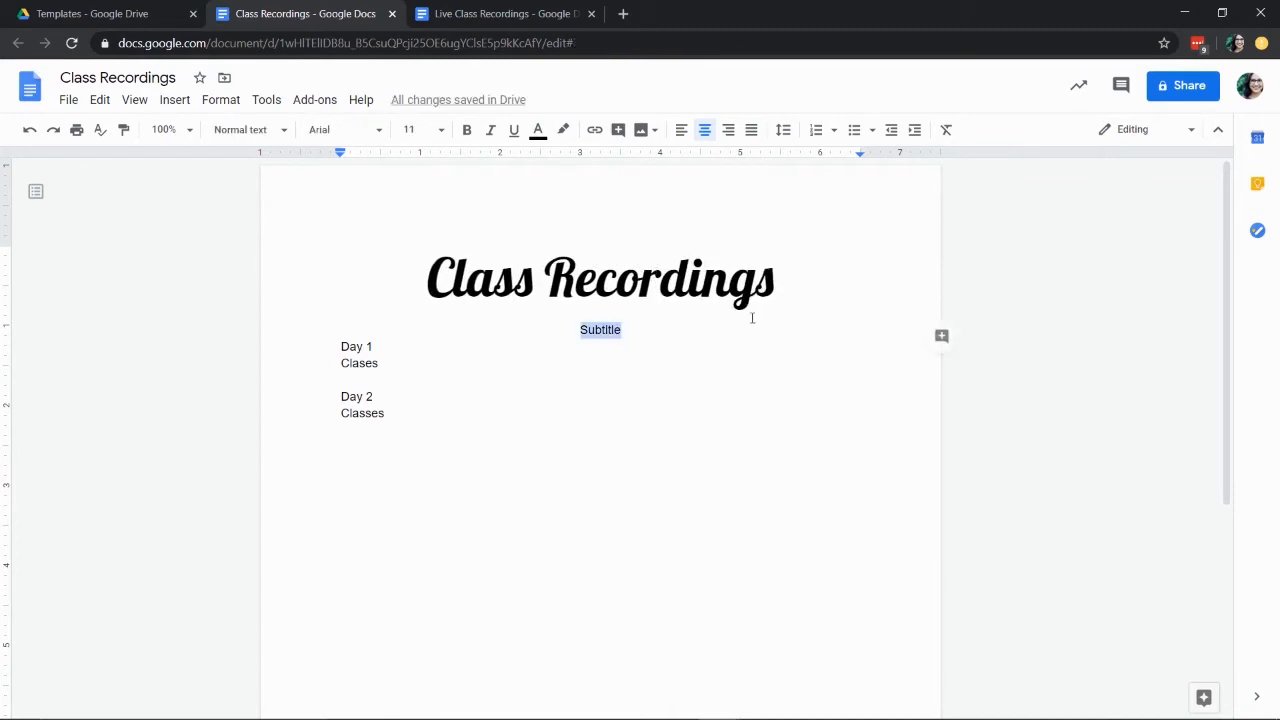
{"action": "type", "text": "May"}
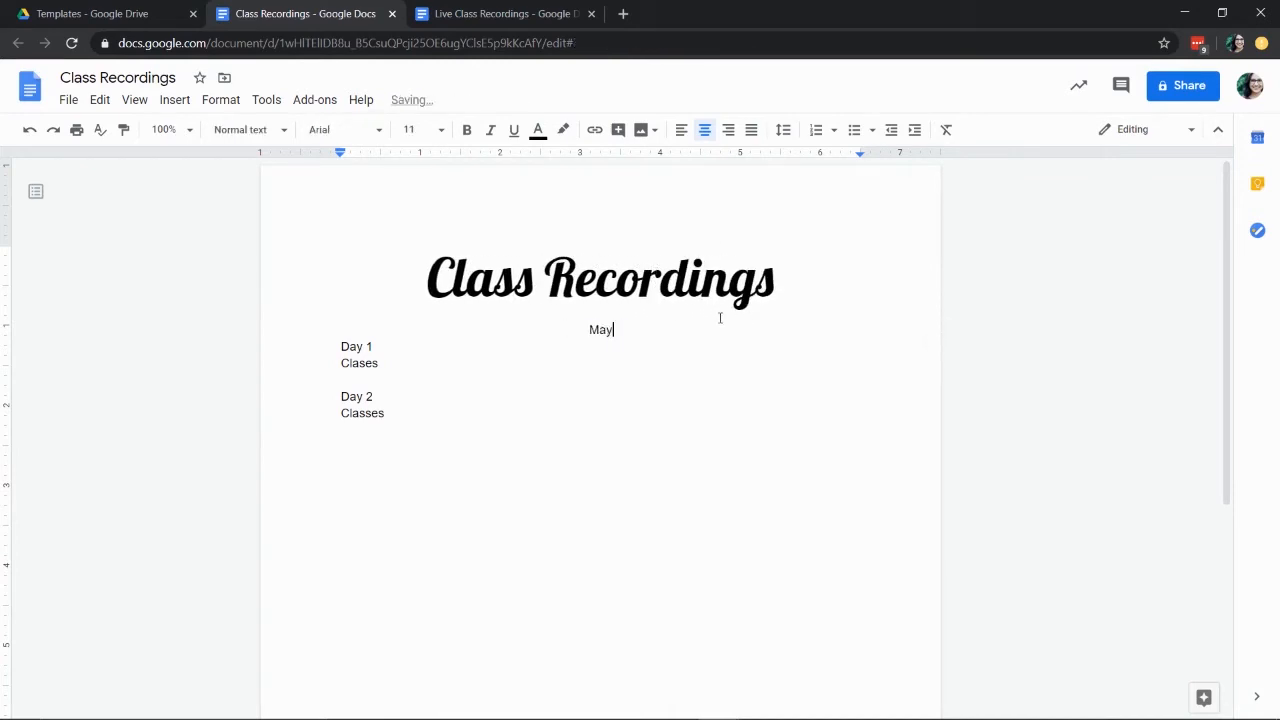
{"action": "type", "text": " 2020 Session"}
Format the "May 2020 Session" subtitle in bold Lora at size 18.
{"action": "left_click_drag", "start_coordinate": [653, 329], "coordinate": [548, 330]}
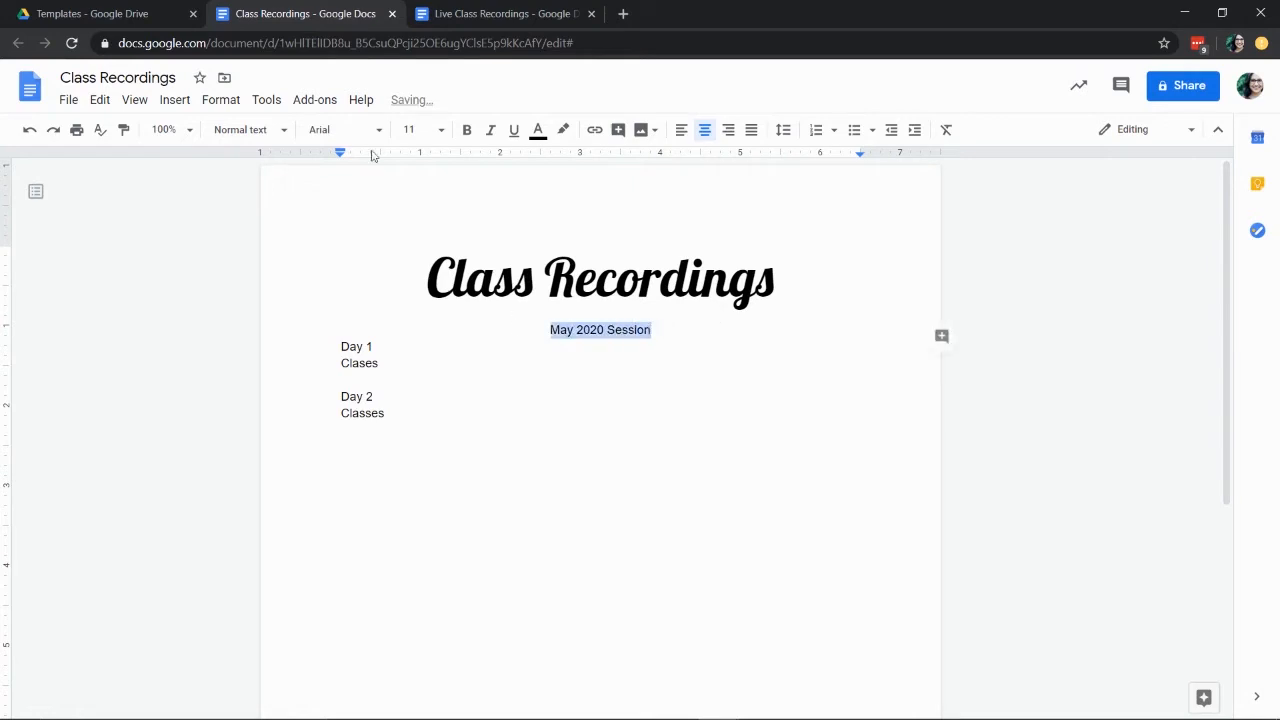
{"action": "left_click", "coordinate": [357, 131]}
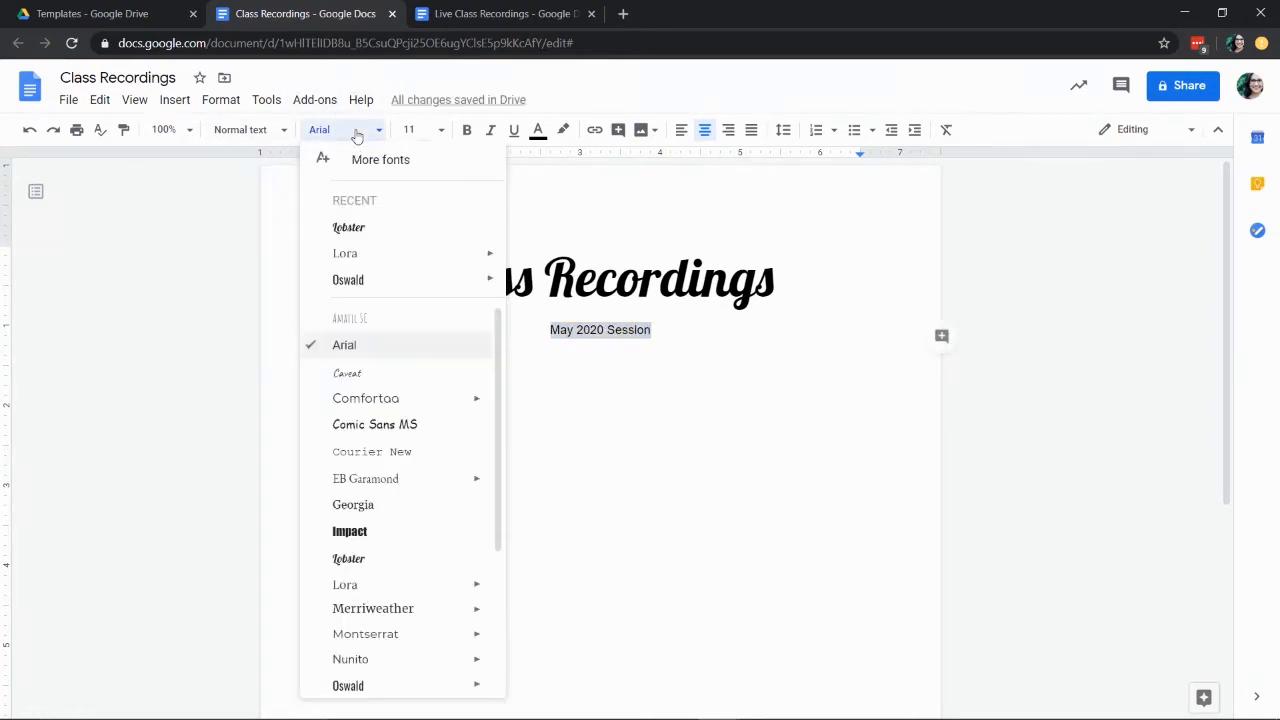
{"action": "left_click", "coordinate": [356, 256]}
{"action": "left_click", "coordinate": [470, 133]}
{"action": "left_click", "coordinate": [441, 131]}
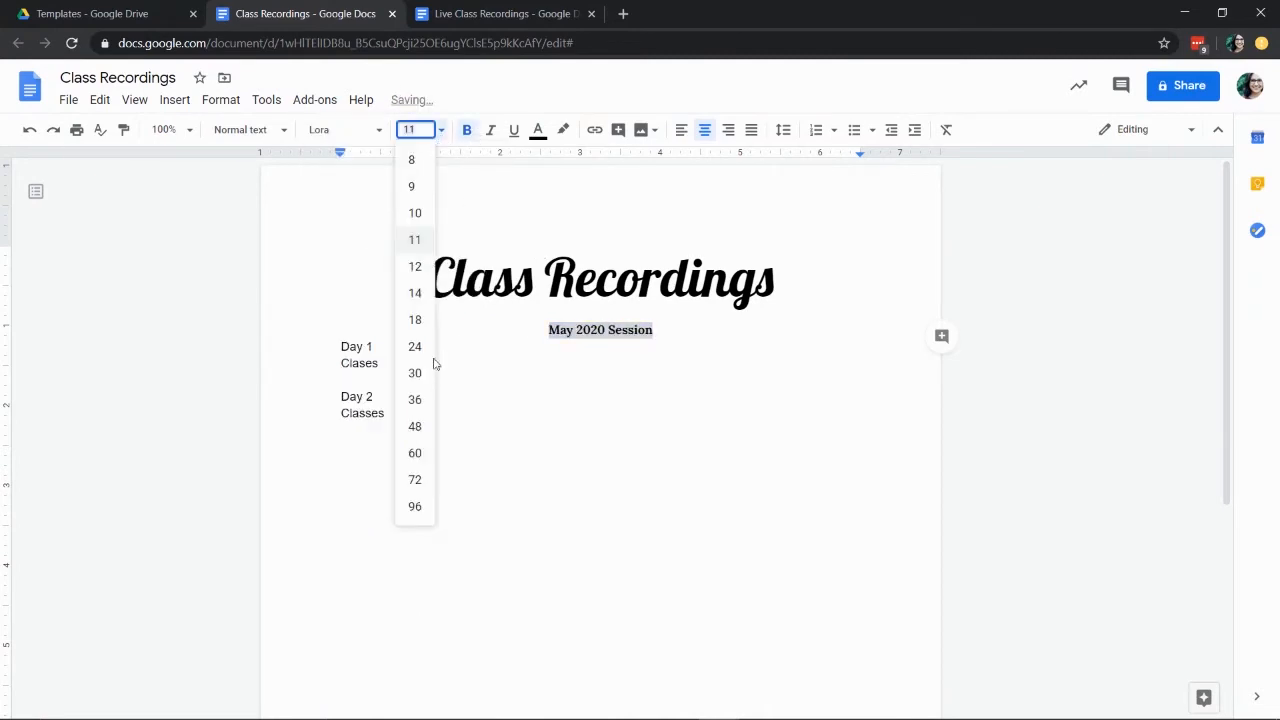
{"action": "left_click", "coordinate": [434, 361]}
{"action": "left_click", "coordinate": [641, 381]}
{"action": "left_click_drag", "start_coordinate": [486, 338], "coordinate": [731, 340]}
{"action": "left_click", "coordinate": [436, 130]}
{"action": "left_click", "coordinate": [415, 319]}
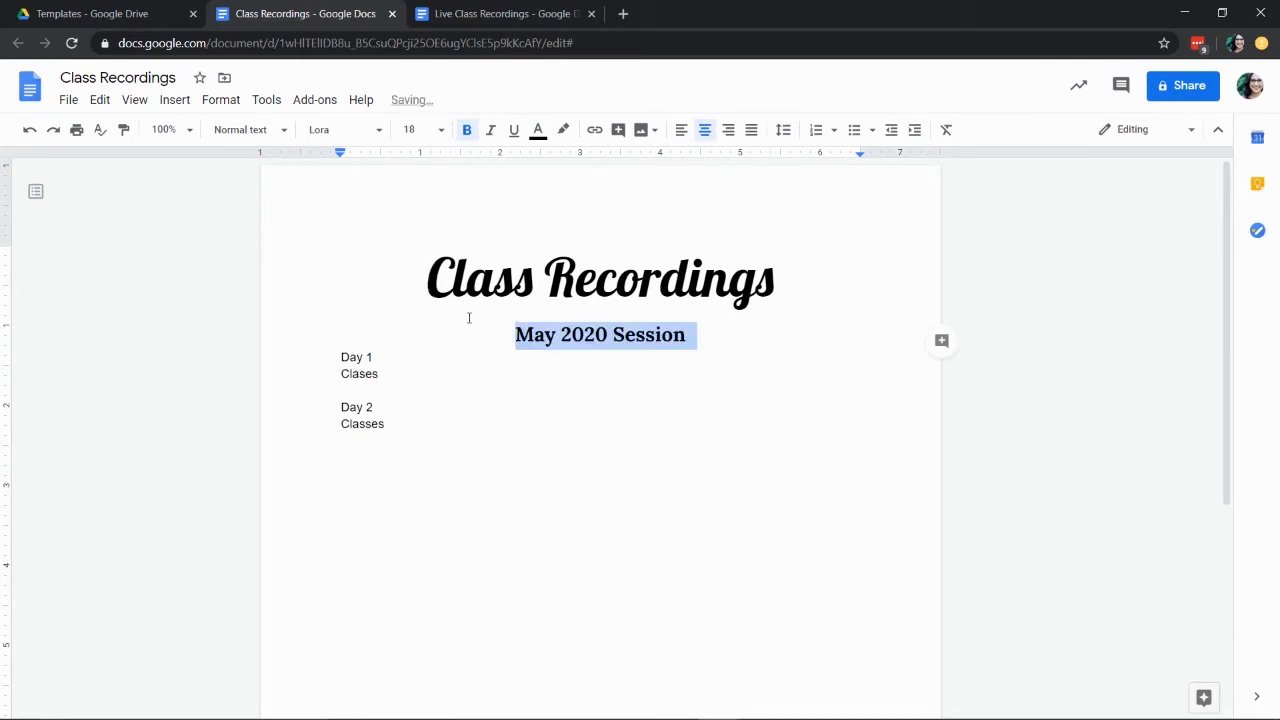
{"action": "left_click", "coordinate": [792, 429]}
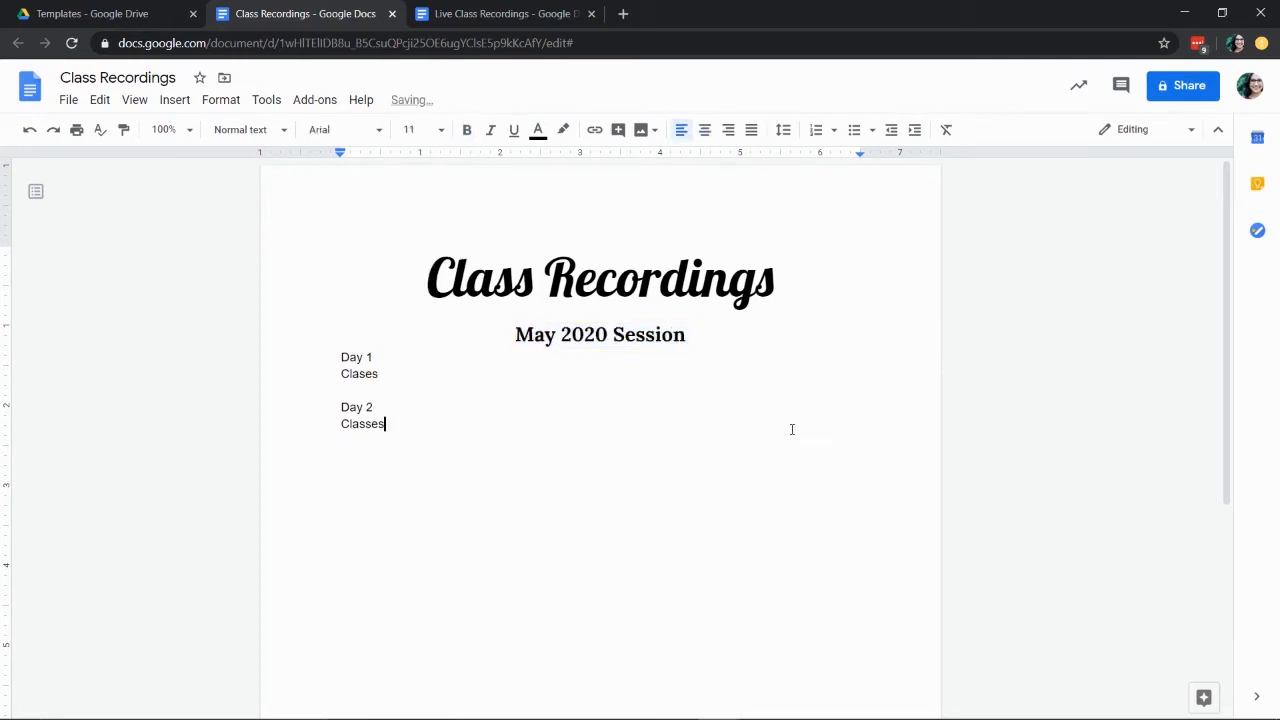
Add a blank line below the session subtitle and replace the "Day 1" placeholder with "May 10th, 2020".
{"action": "left_click", "coordinate": [380, 355]}
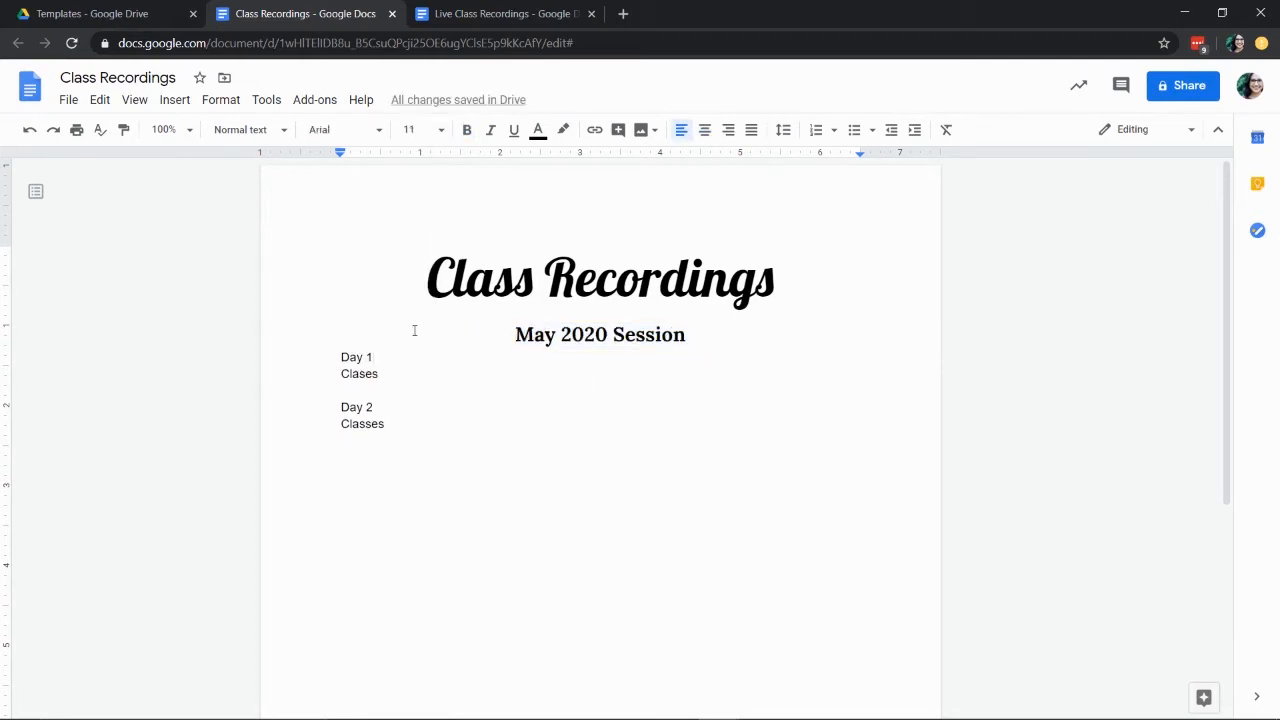
{"action": "key", "text": "Return"}
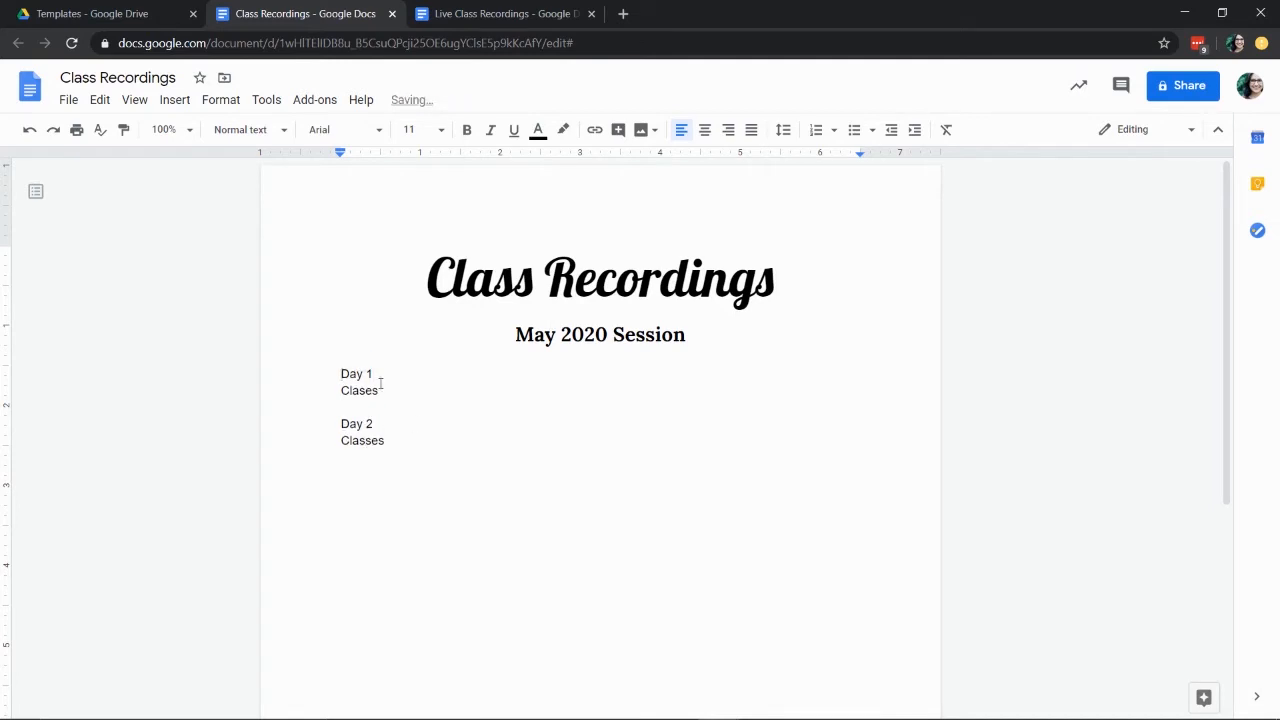
{"action": "left_click_drag", "start_coordinate": [380, 384], "coordinate": [297, 371]}
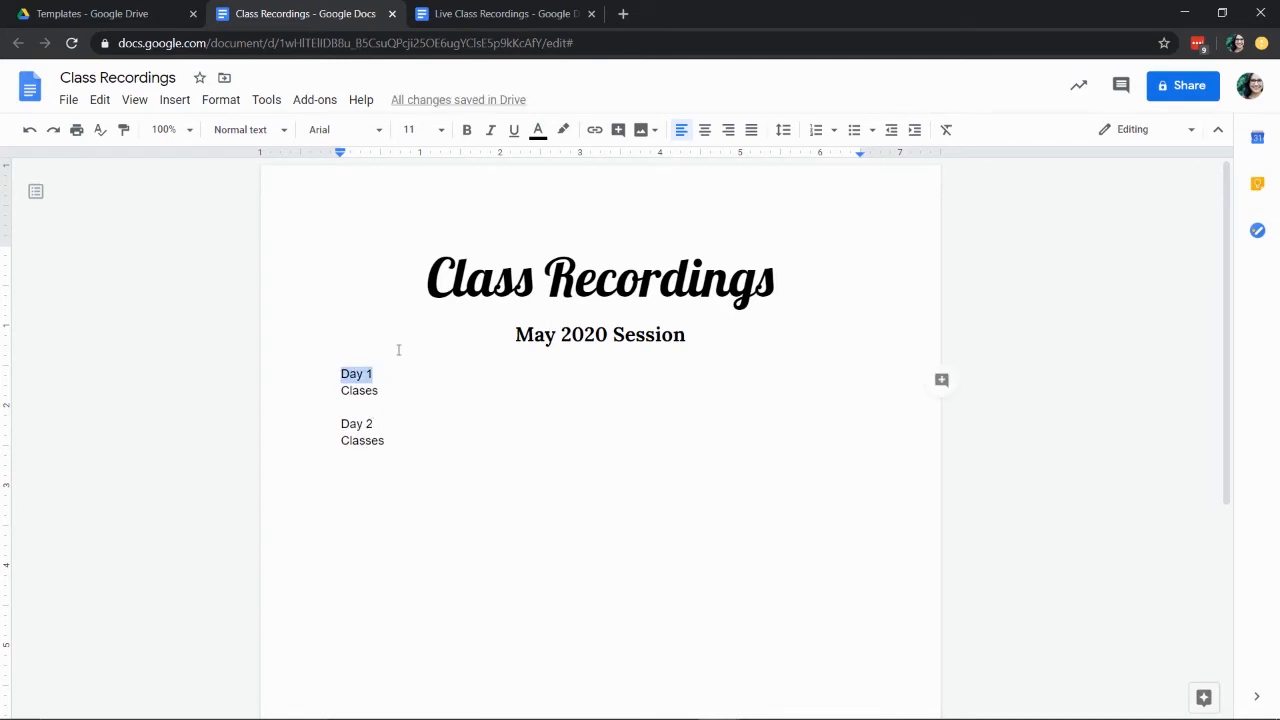
{"action": "type", "text": "May 10th, 29"}
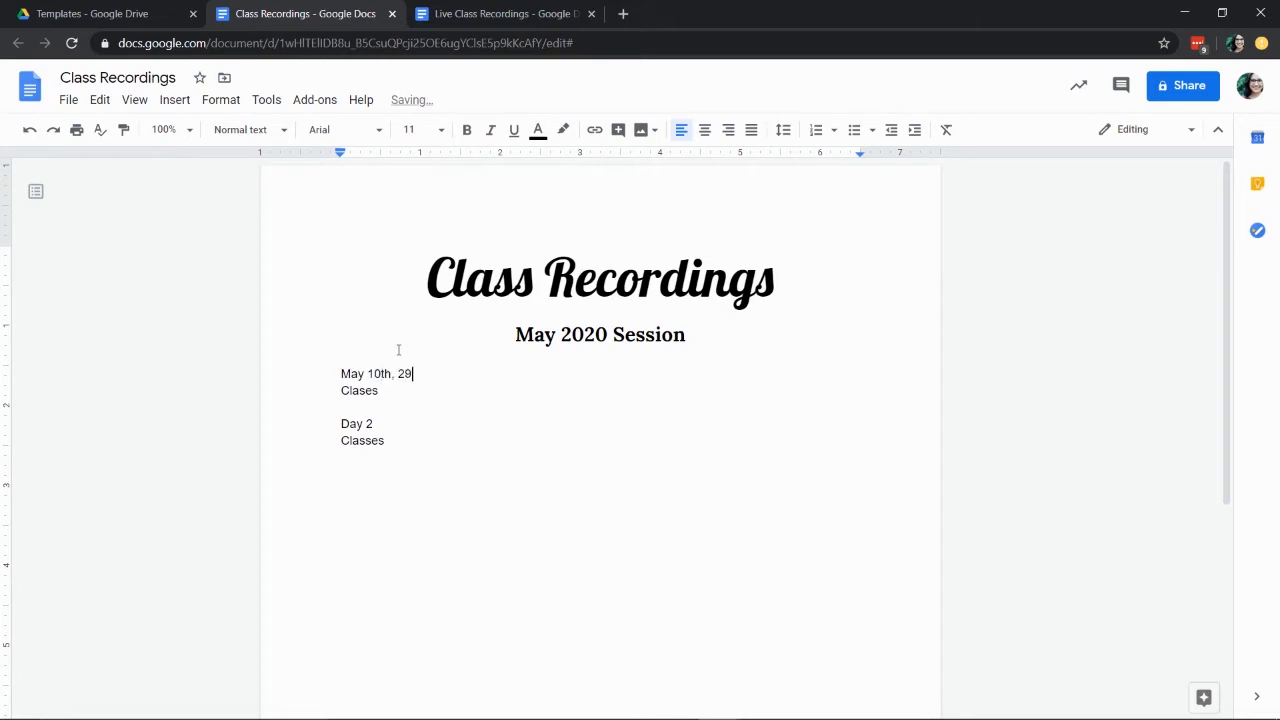
{"action": "key", "text": "BackSpace"}
{"action": "type", "text": "020"}
Delete the "Day 2" and "Classes" placeholder lines.
{"action": "left_click_drag", "start_coordinate": [384, 418], "coordinate": [309, 414]}
{"action": "key", "text": "BackSpace"}
{"action": "left_click_drag", "start_coordinate": [491, 451], "coordinate": [268, 416]}
{"action": "key", "text": "BackSpace"}
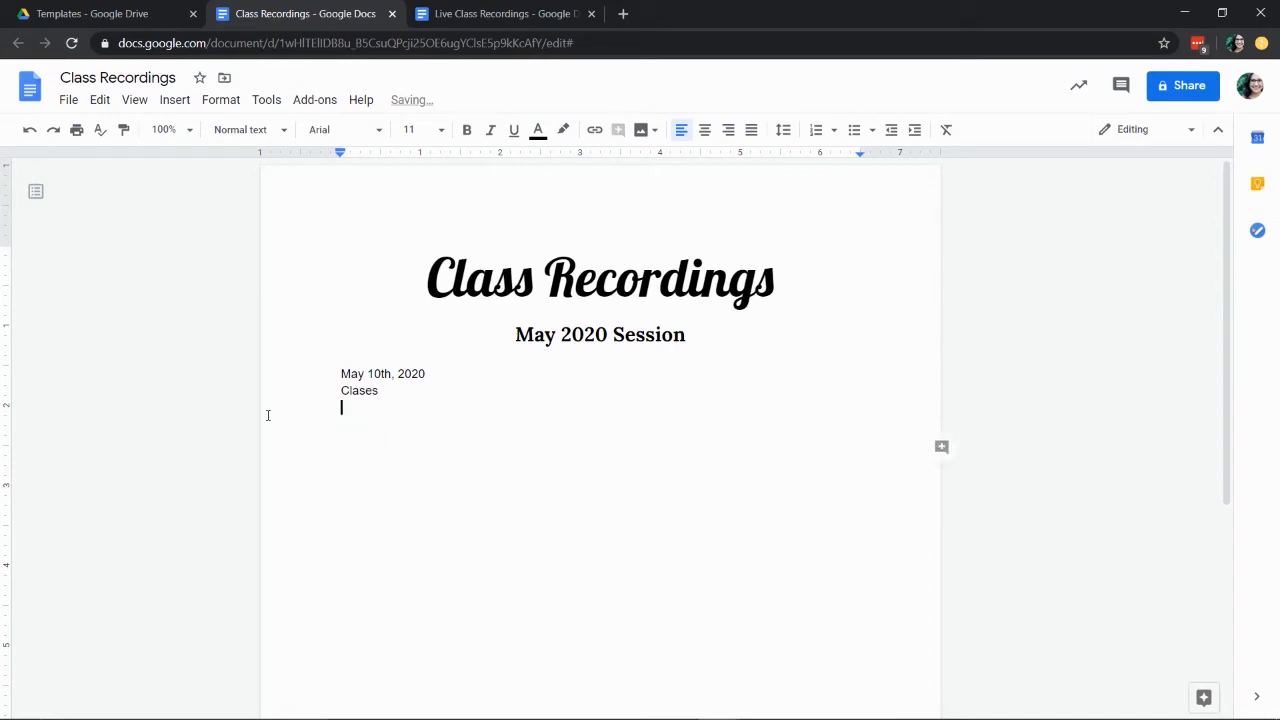
Format the "May 10th, 2020" line as Heading 2 in bold Lora.
{"action": "left_click_drag", "start_coordinate": [443, 377], "coordinate": [293, 376]}
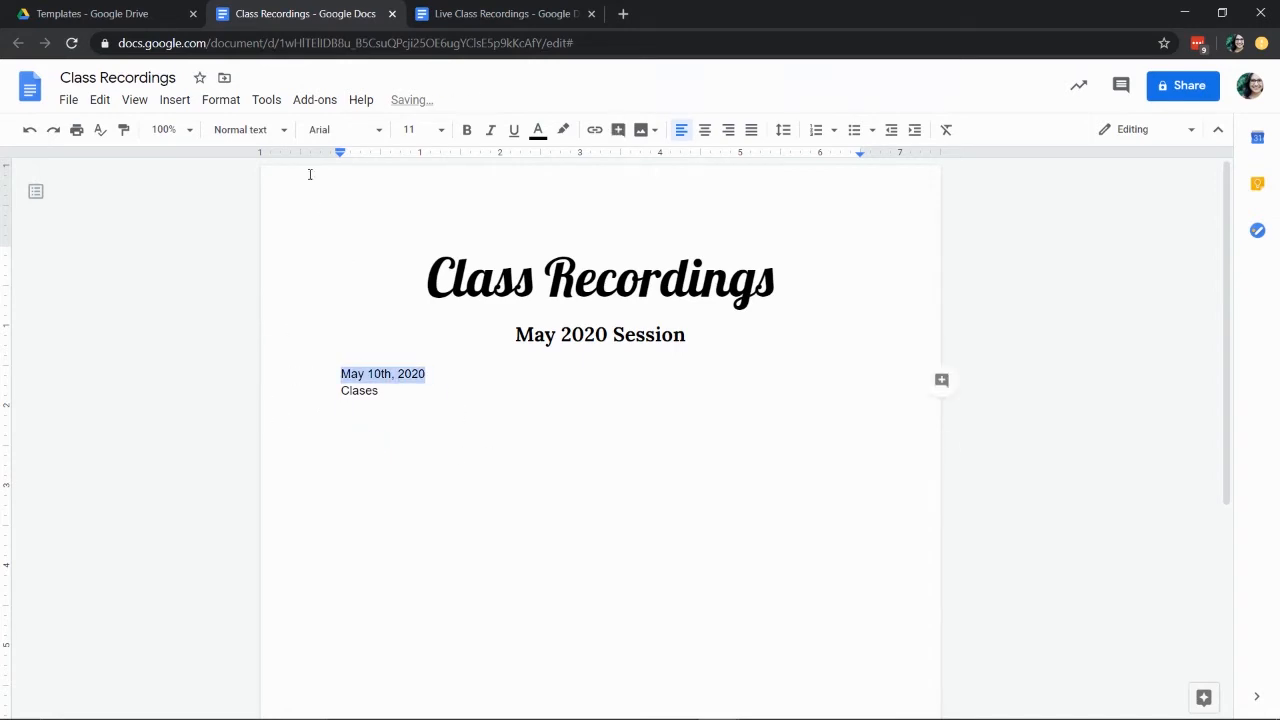
{"action": "left_click", "coordinate": [248, 130]}
{"action": "mouse_move", "coordinate": [311, 366]}
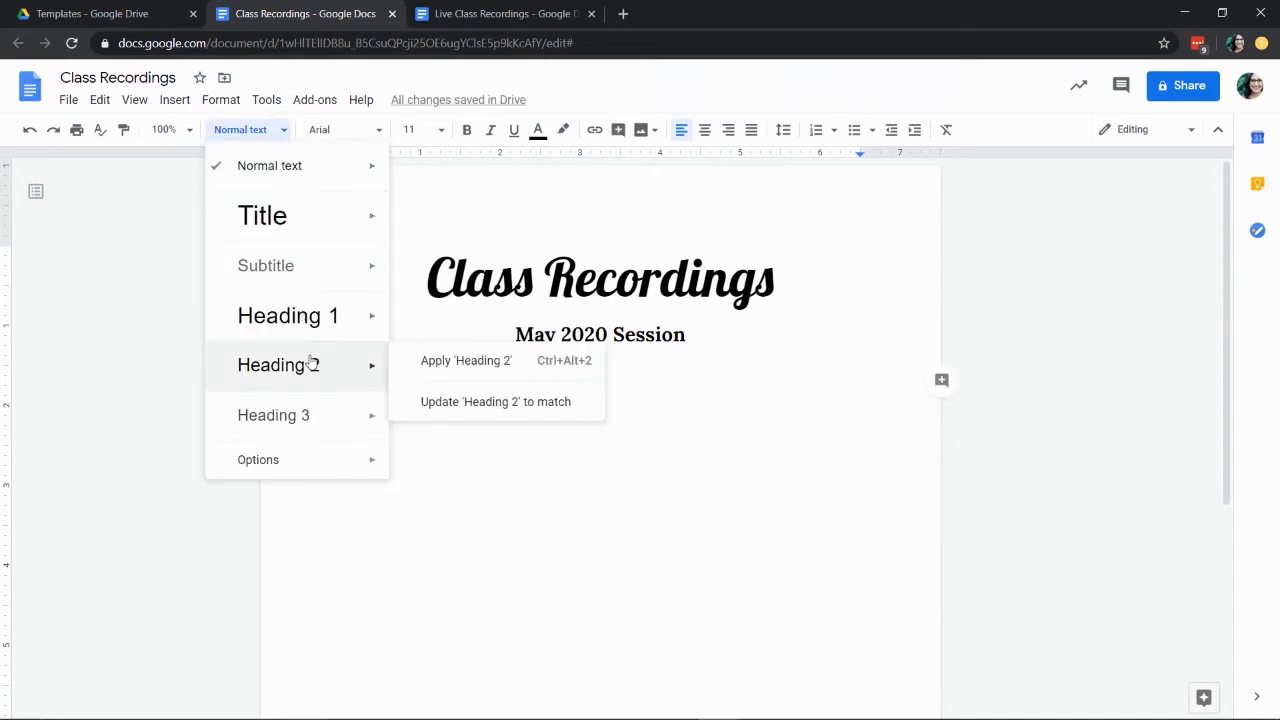
{"action": "left_click", "coordinate": [468, 362]}
{"action": "left_click", "coordinate": [340, 130]}
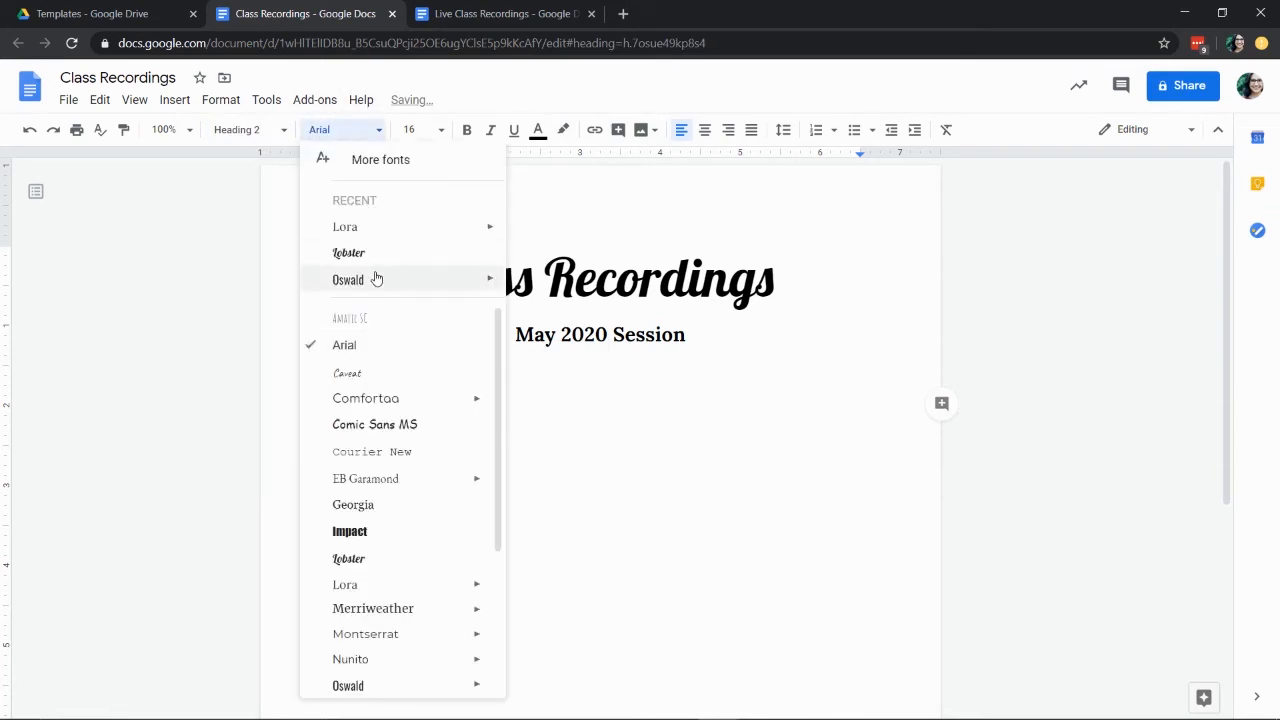
{"action": "mouse_move", "coordinate": [460, 234]}
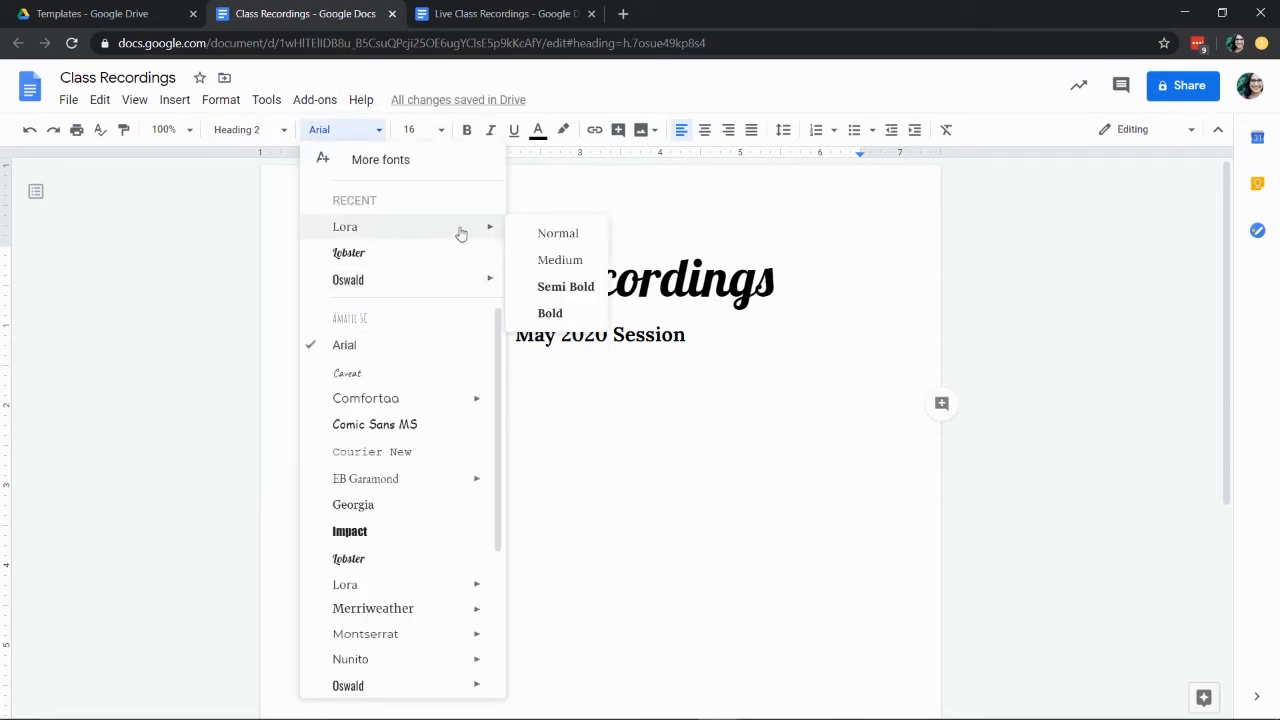
{"action": "left_click", "coordinate": [540, 313]}
{"action": "key", "text": "Return"}
{"action": "type", "text": "Clases"}
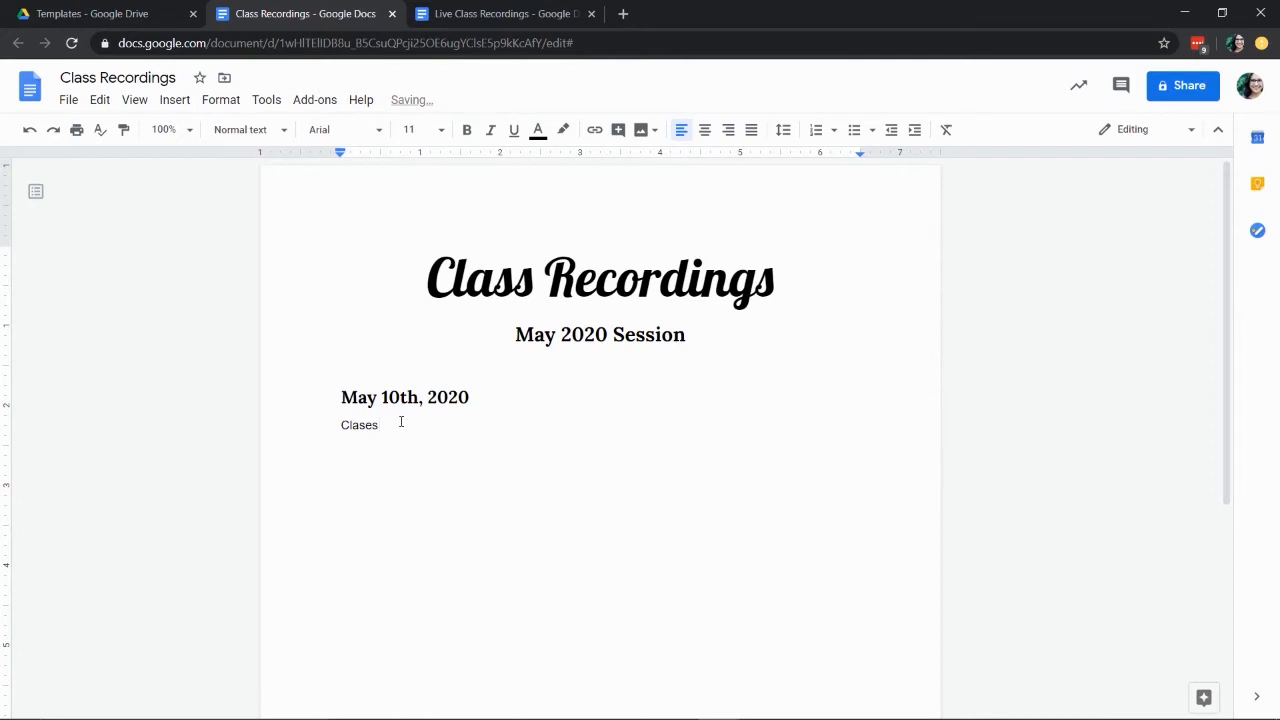
Replace the "Clases" placeholder under the date heading with "Online Class (w/ Instructor 1) @ 9am".
{"action": "left_click_drag", "start_coordinate": [401, 422], "coordinate": [323, 423]}
{"action": "scroll", "coordinate": [543, 400], "scroll_direction": "down", "scroll_amount": 1}
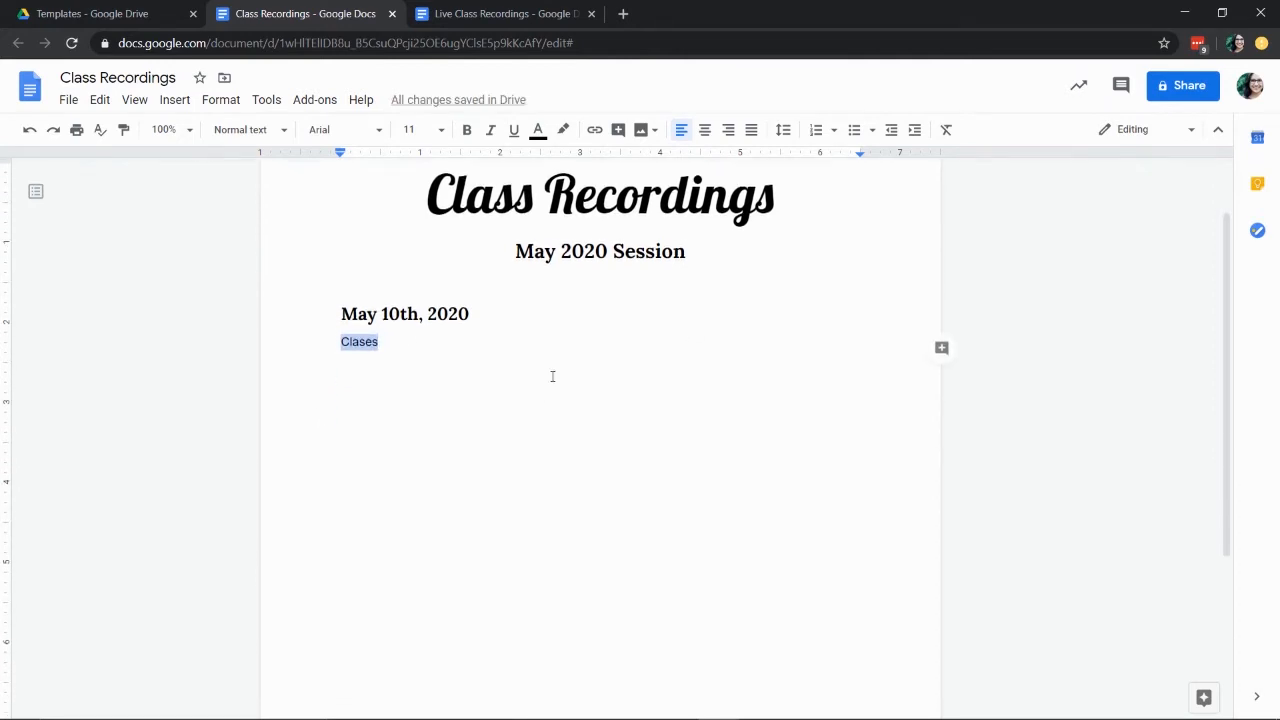
{"action": "type", "text": "Online C"}
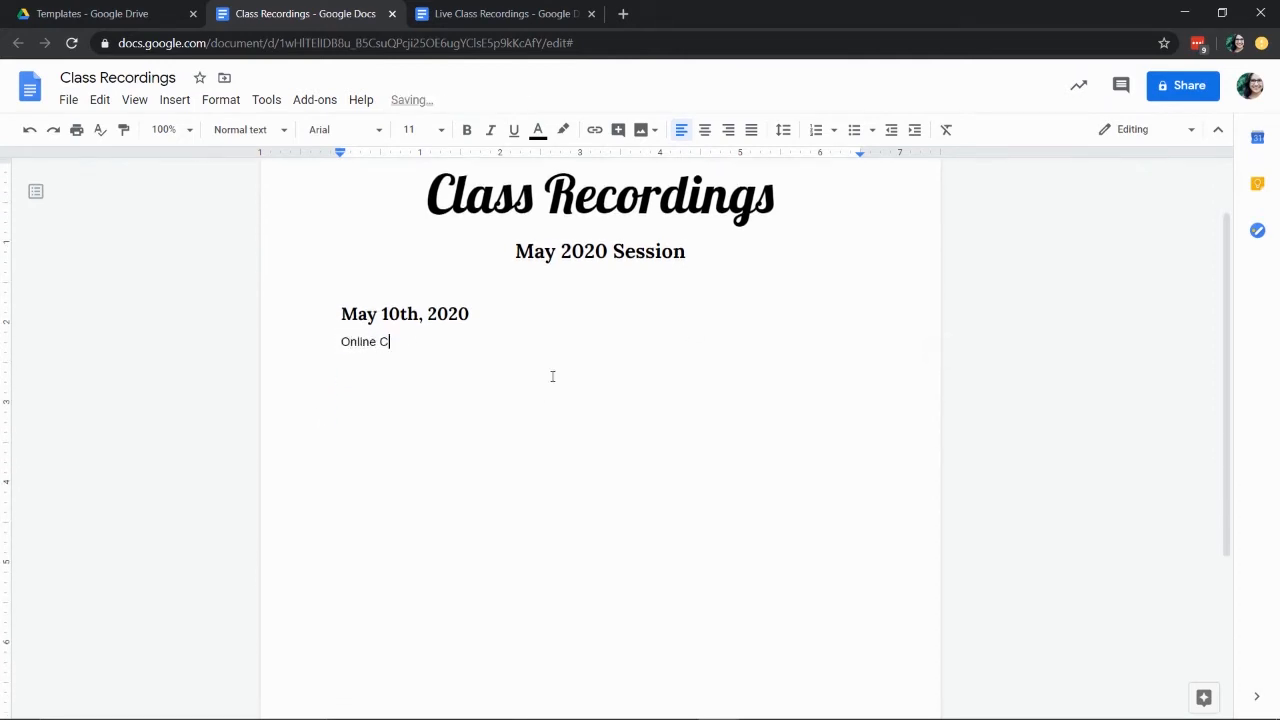
{"action": "type", "text": "lass (w/ Instructor 1) @ 9am"}
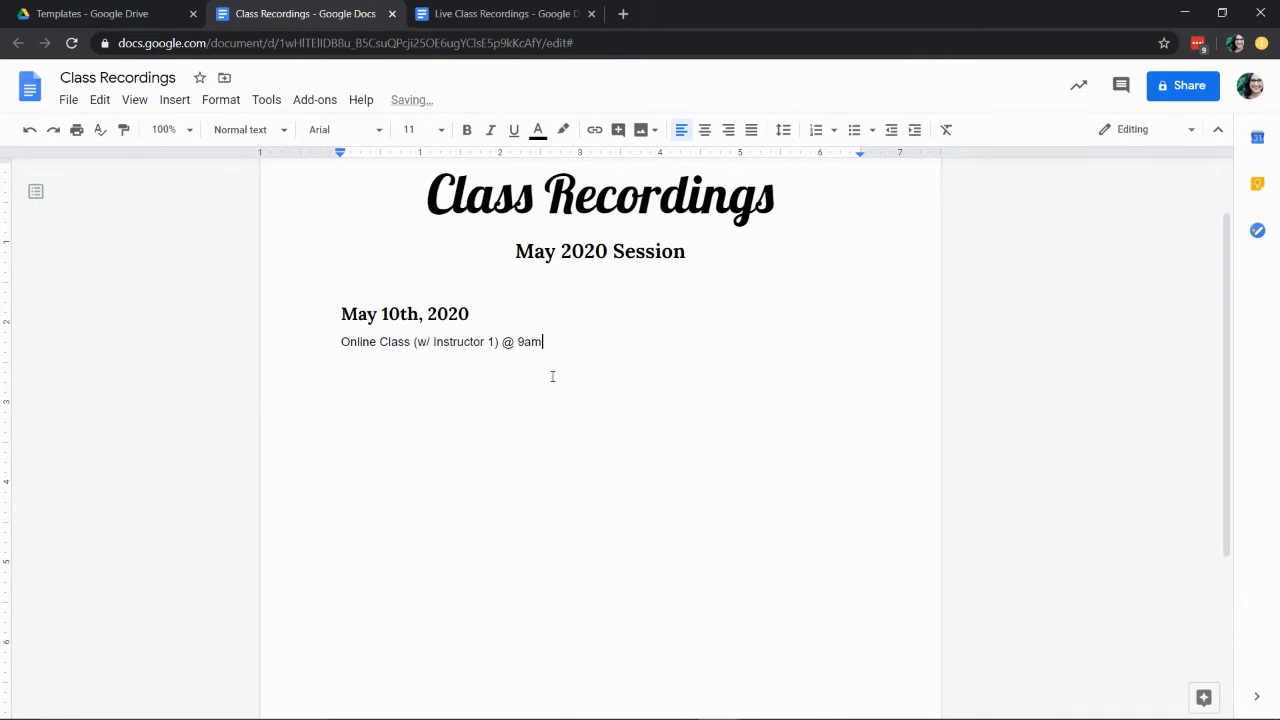
Paste the copied "Watch Recording" button image on a new line below the 9am class.
{"action": "key", "text": "Return"}
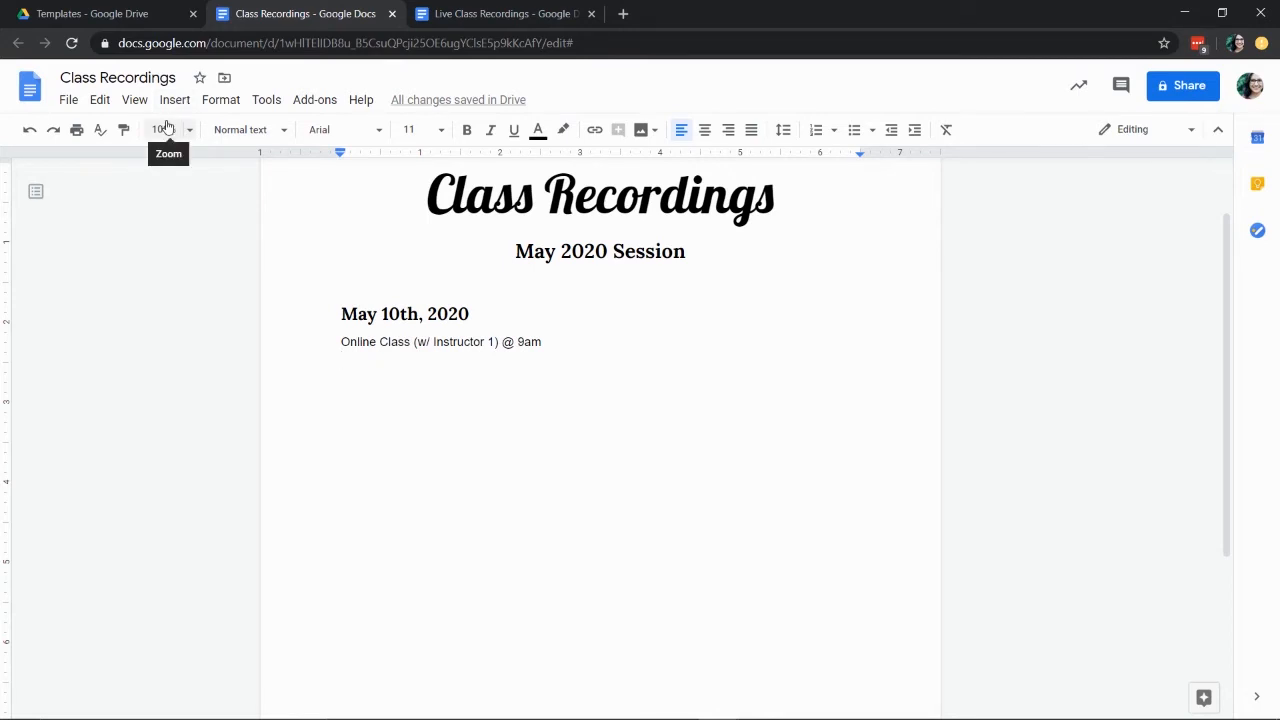
{"action": "key", "text": "ctrl+v"}
{"action": "left_click", "coordinate": [455, 370]}
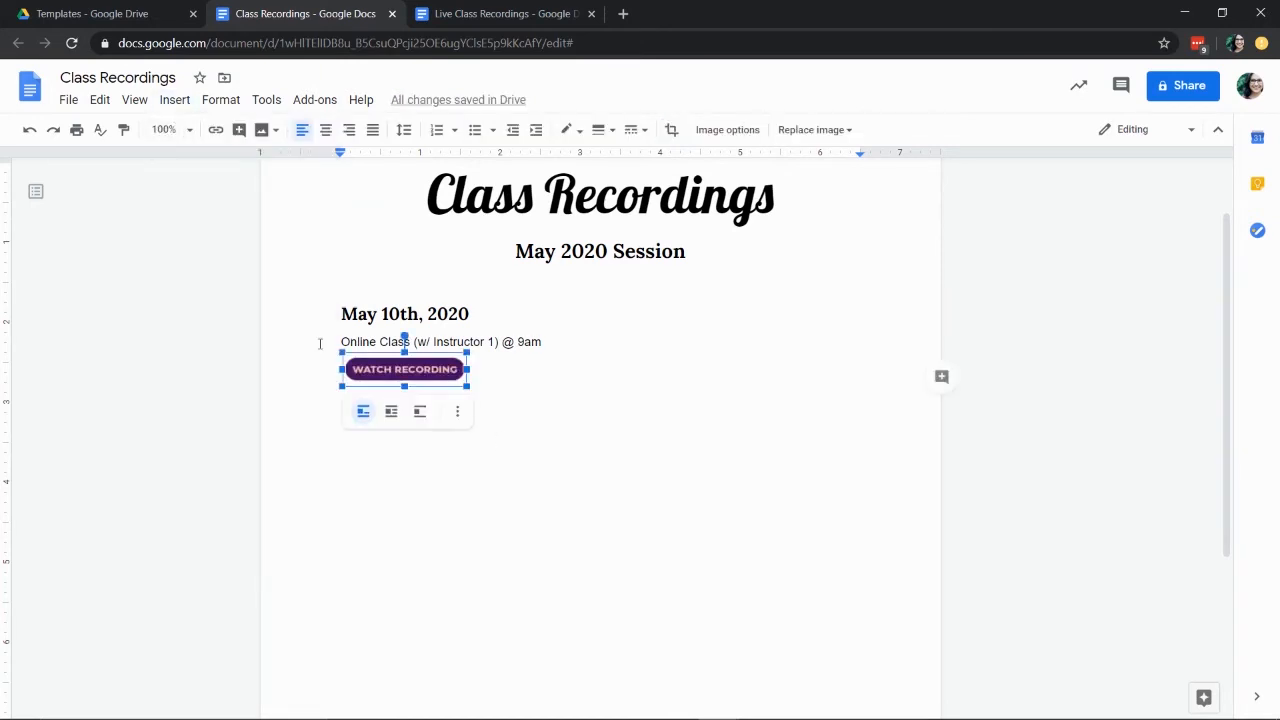
{"action": "left_click", "coordinate": [180, 104]}
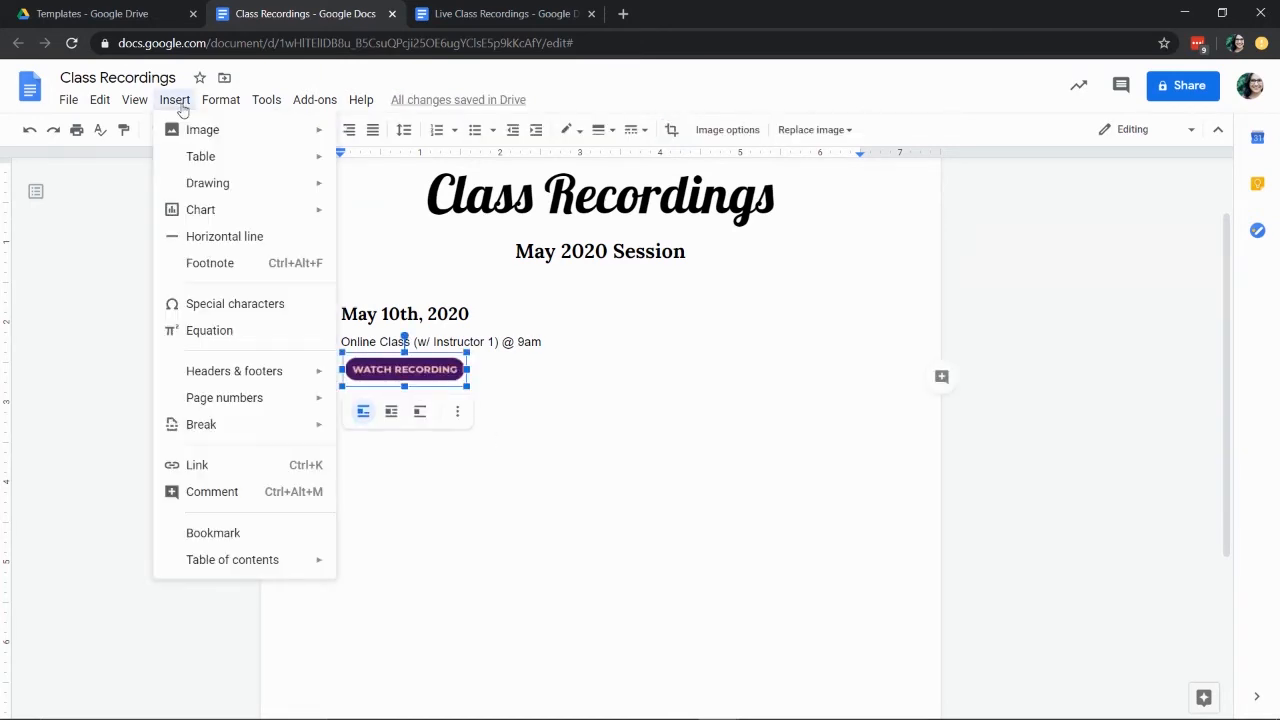
{"action": "mouse_move", "coordinate": [232, 132]}
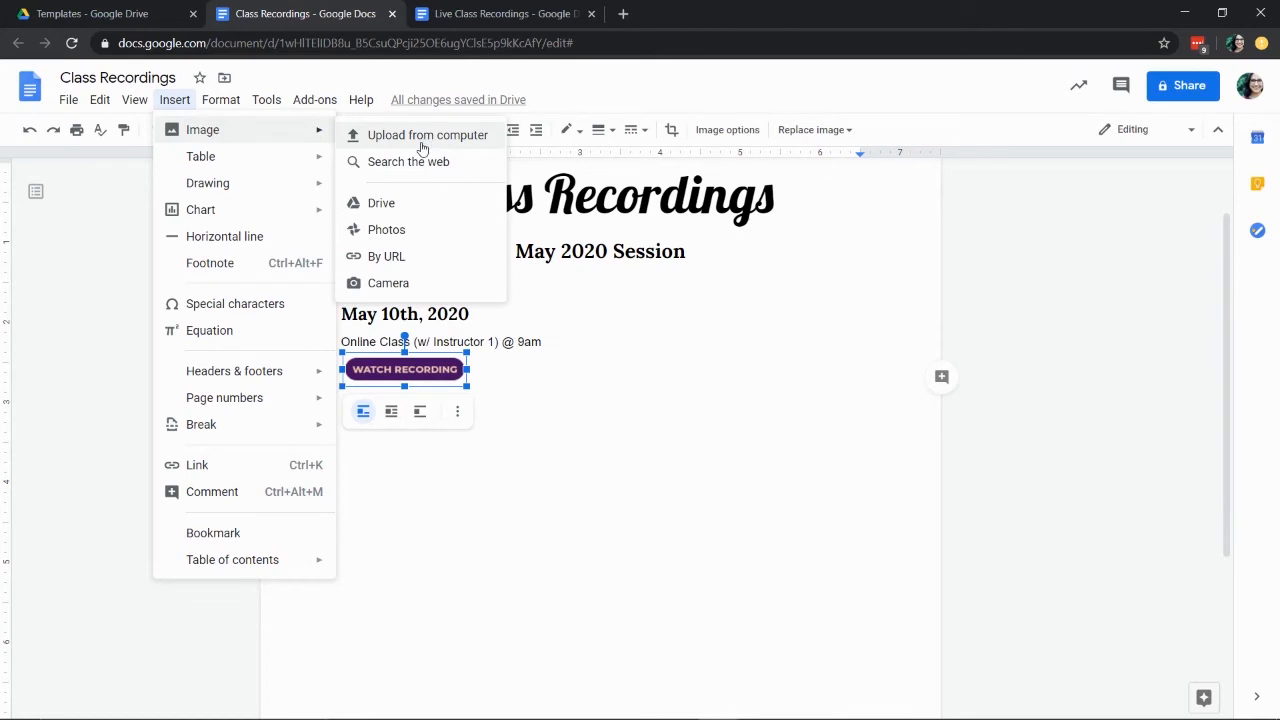
{"action": "left_click", "coordinate": [783, 440]}
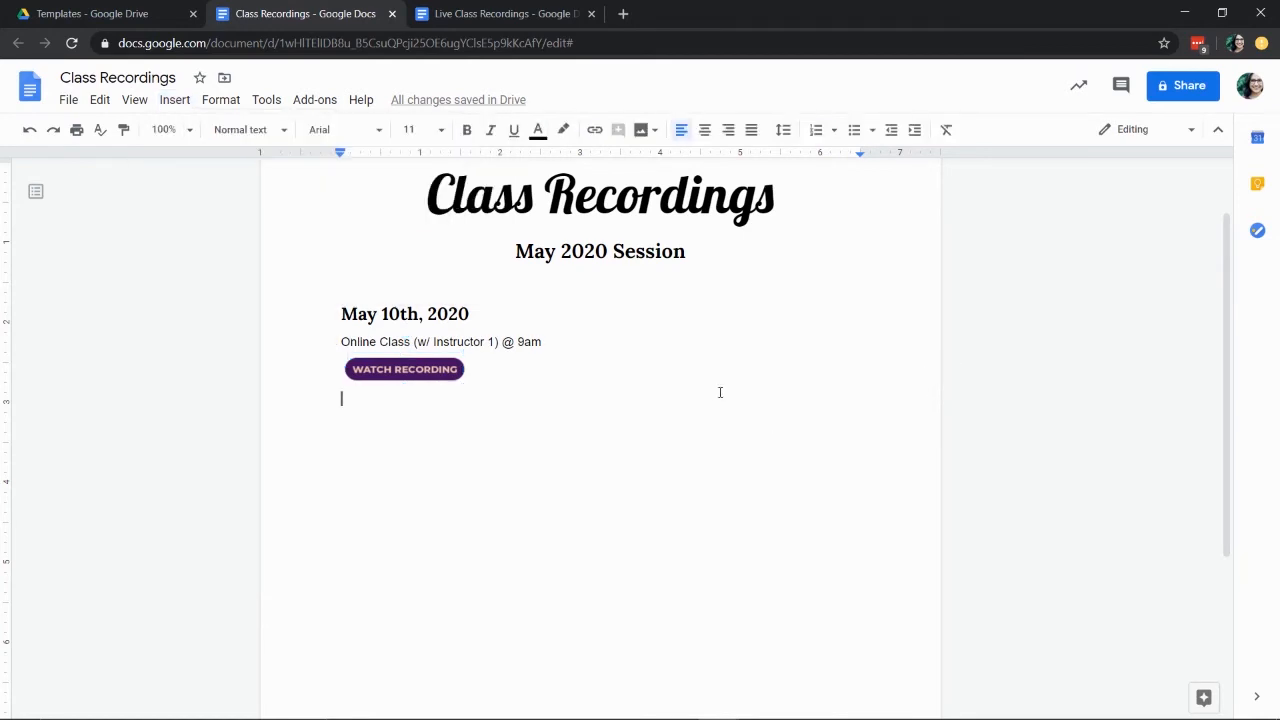
{"action": "left_click_drag", "start_coordinate": [336, 341], "coordinate": [552, 340]}
{"action": "left_click", "coordinate": [586, 440]}
Duplicate the 9am class line and its "Watch Recording" button directly below the original entry.
{"action": "left_click_drag", "start_coordinate": [388, 414], "coordinate": [327, 341]}
{"action": "key", "text": "ctrl+c"}
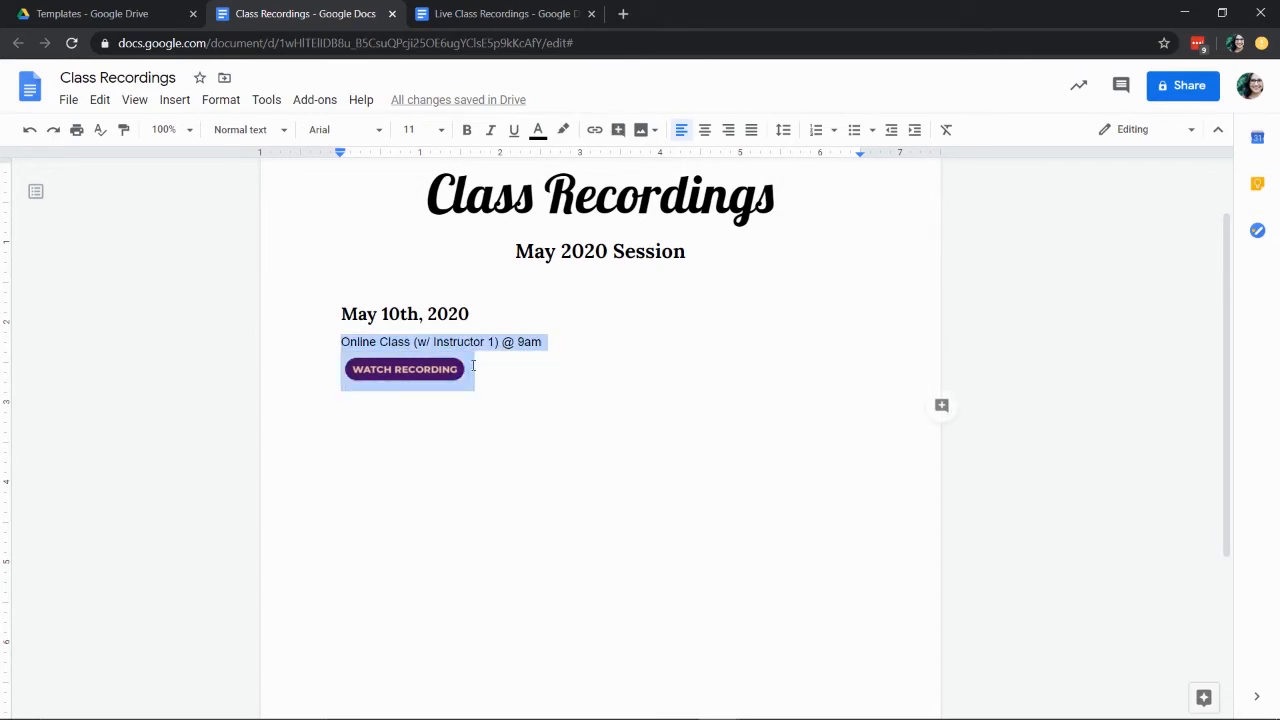
{"action": "left_click", "coordinate": [368, 423]}
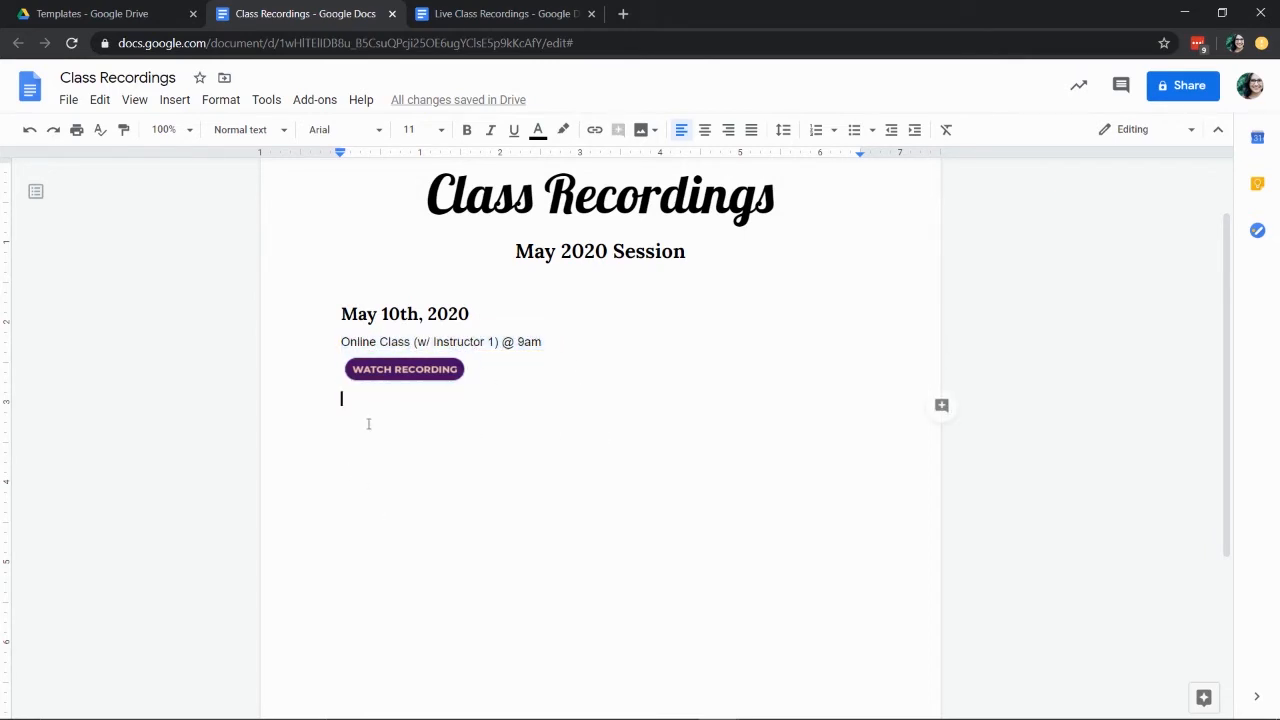
{"action": "key", "text": "ctrl+v"}
Change the duplicated class line to "Online Class (w/ Instructor 2) @ noon".
{"action": "left_click", "coordinate": [494, 399]}
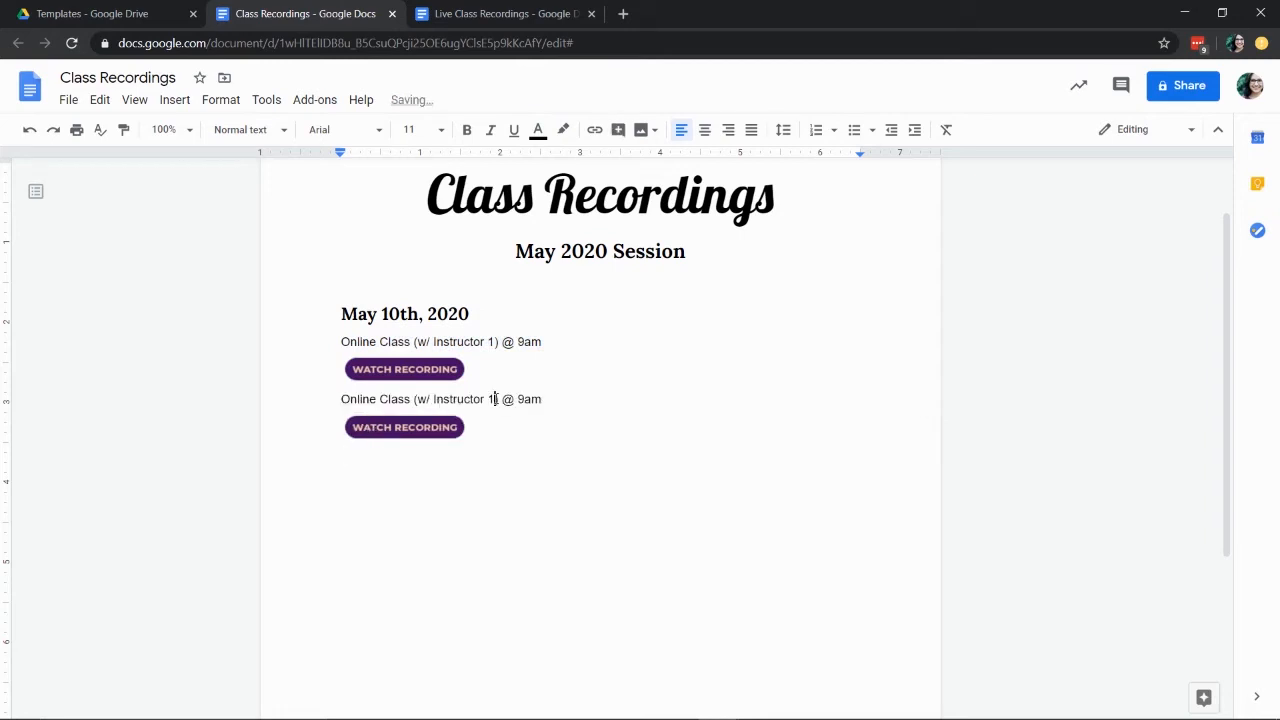
{"action": "key", "text": "BackSpace"}
{"action": "type", "text": "2"}
{"action": "key", "text": "BackSpace"}
{"action": "key", "text": "BackSpace"}
{"action": "key", "text": "BackSpace"}
{"action": "type", "text": "noon"}
Copy the whole May 10th section below itself and change the copy's heading to "May 11th, 2020".
{"action": "left_click", "coordinate": [374, 474]}
{"action": "left_click_drag", "start_coordinate": [354, 460], "coordinate": [326, 314]}
{"action": "key", "text": "ctrl+c"}
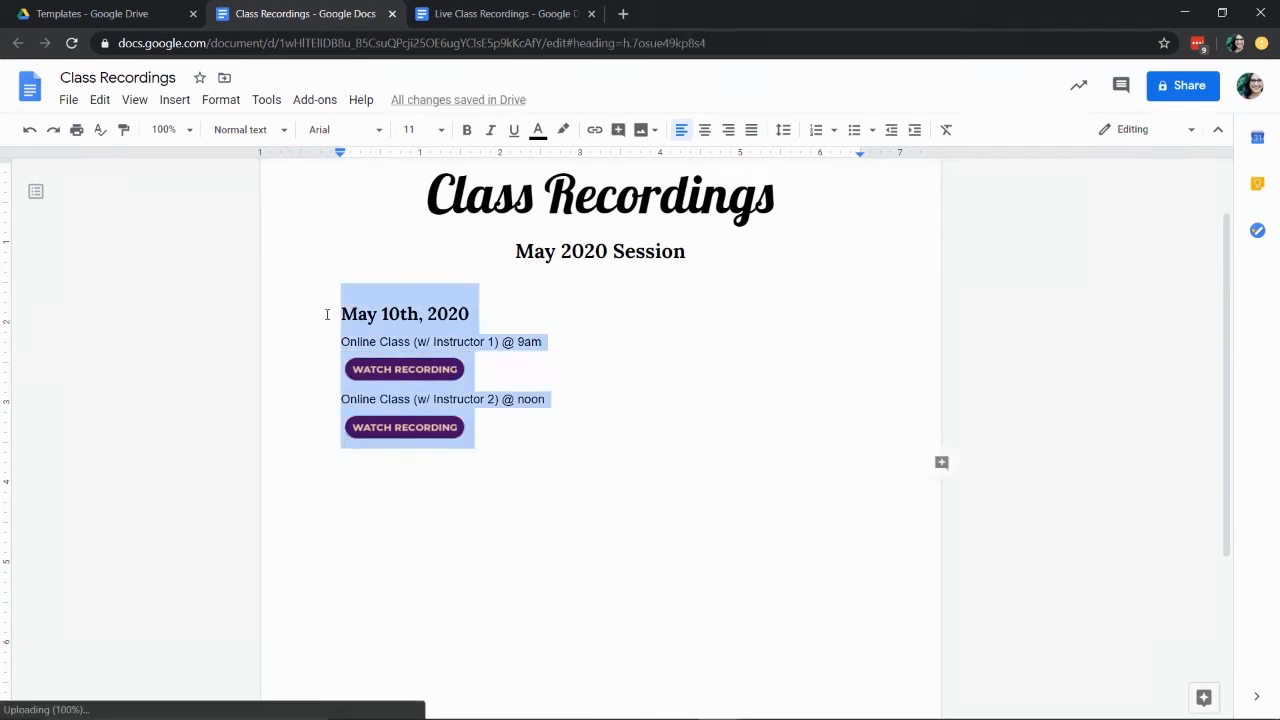
{"action": "left_click", "coordinate": [449, 489]}
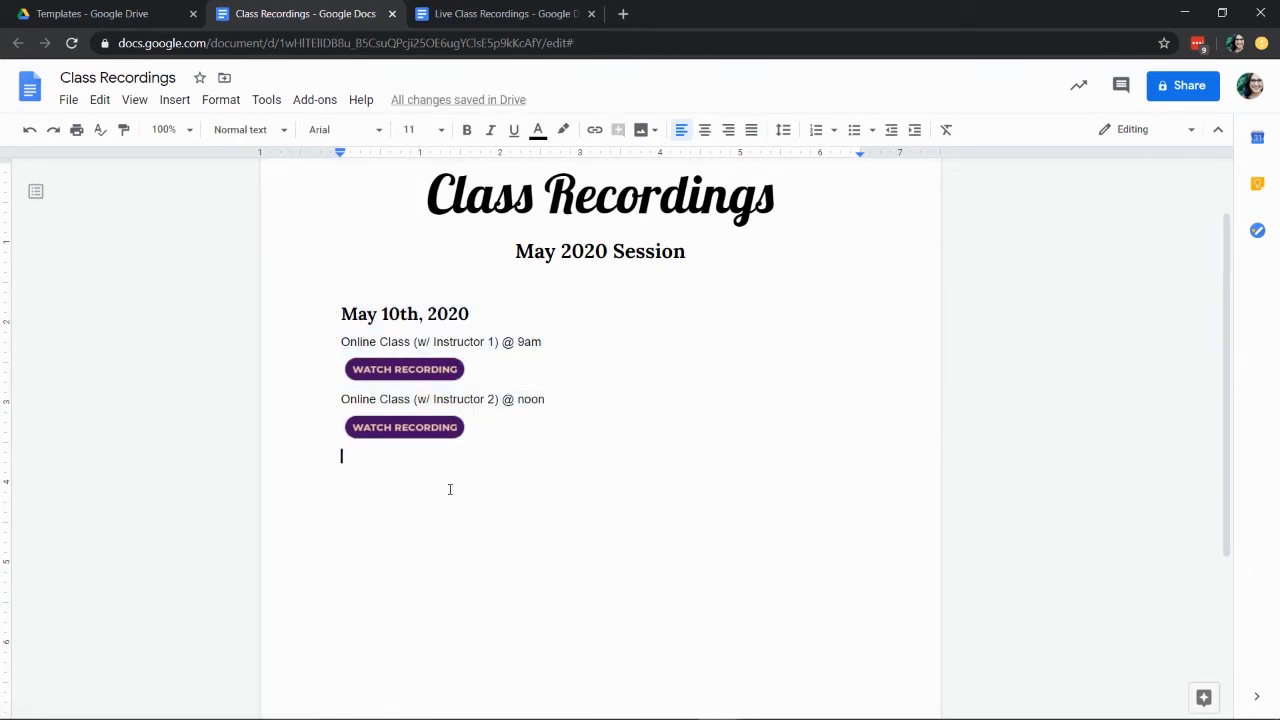
{"action": "type", "text": "May 10th, 2020 Online Class (w/ Instructor 1) @ 9am Online Class (w/ Instructor 2) @ noon"}
{"action": "left_click", "coordinate": [400, 501]}
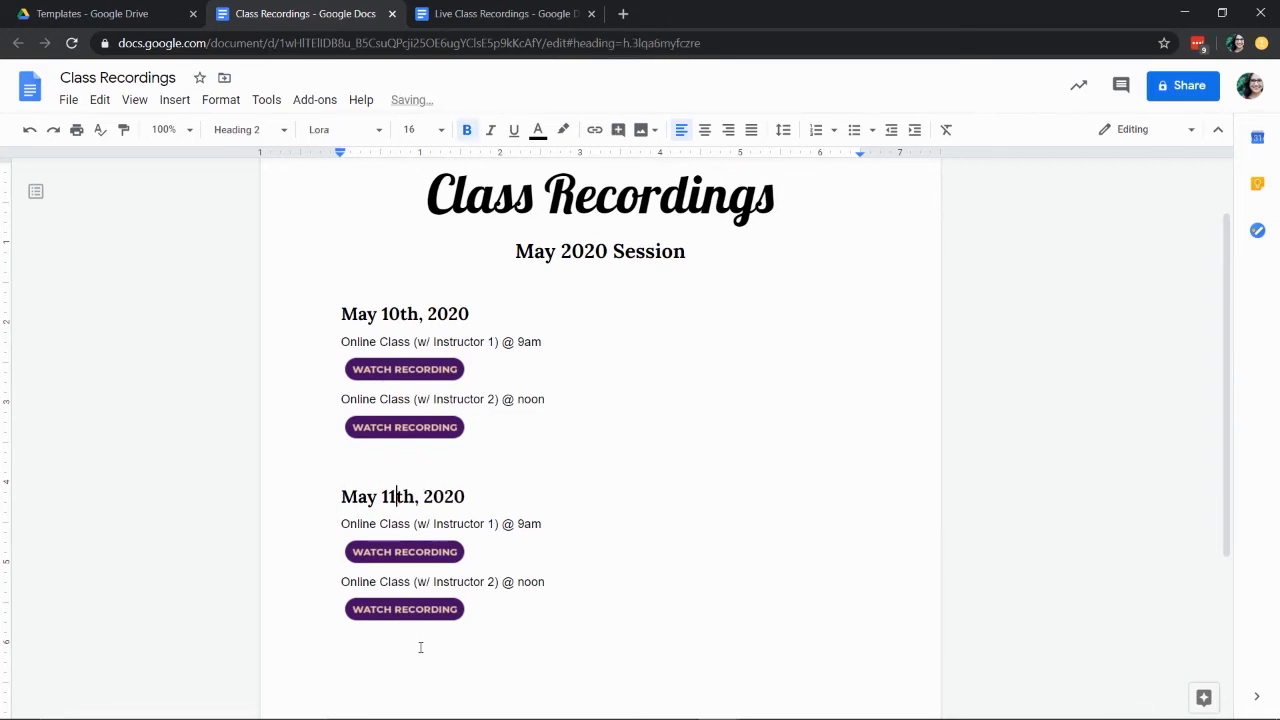
Paste another copy of the day section below May 11th and change its heading to "May 12th, 2020".
{"action": "scroll", "coordinate": [420, 646], "scroll_direction": "down", "scroll_amount": 2}
{"action": "left_click", "coordinate": [374, 585]}
{"action": "key", "text": "ctrl+v"}
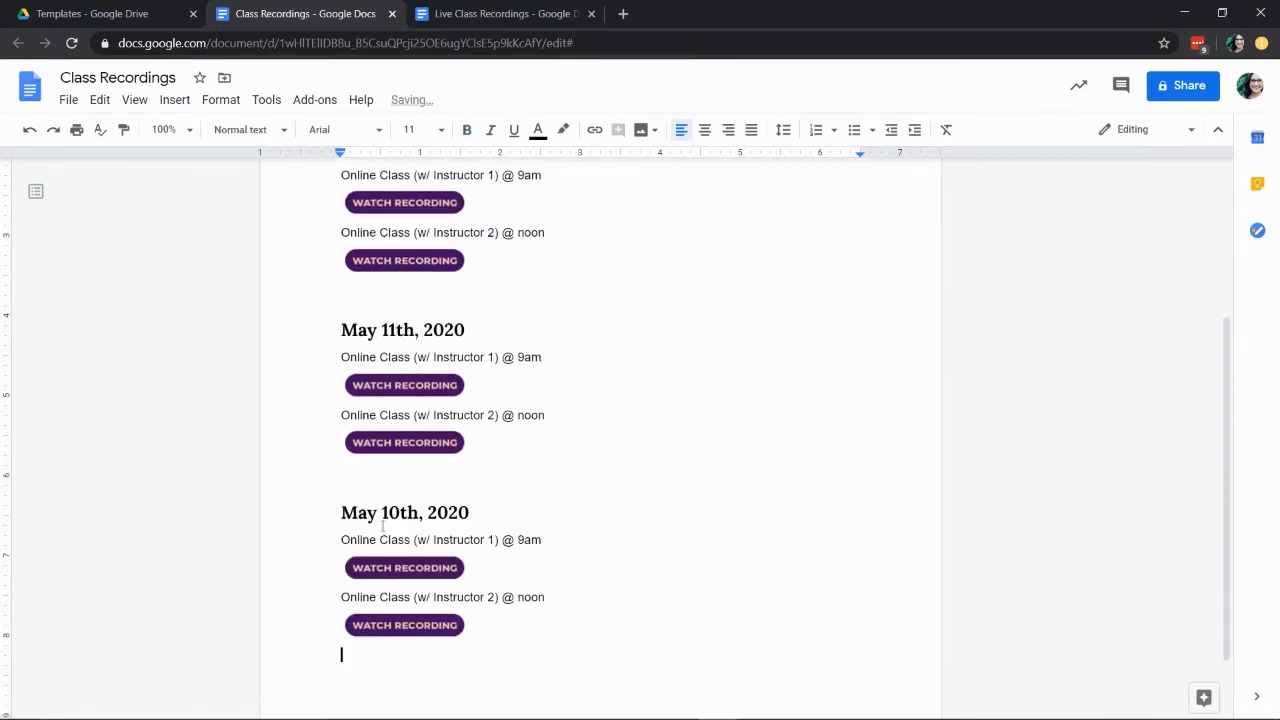
{"action": "left_click", "coordinate": [401, 512]}
{"action": "key", "text": "BackSpace"}
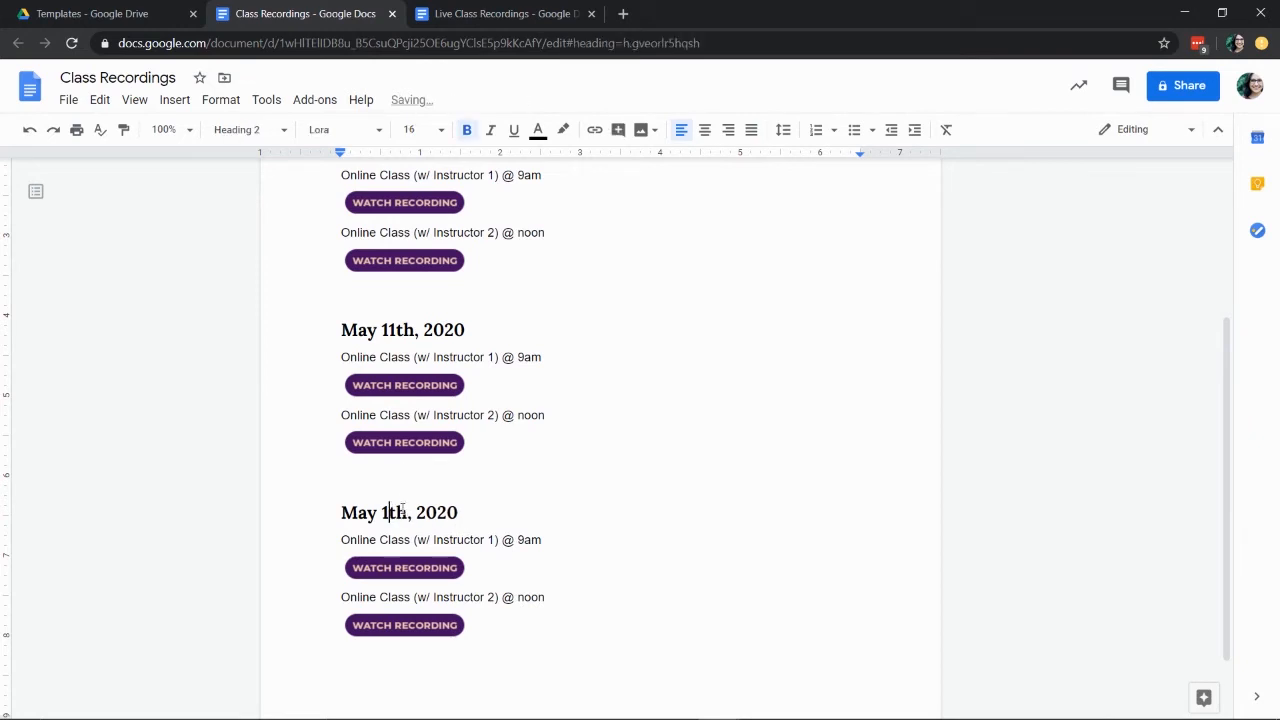
{"action": "type", "text": "2"}
{"action": "left_click", "coordinate": [683, 345]}
{"action": "scroll", "coordinate": [620, 380], "scroll_direction": "up", "scroll_amount": 3}
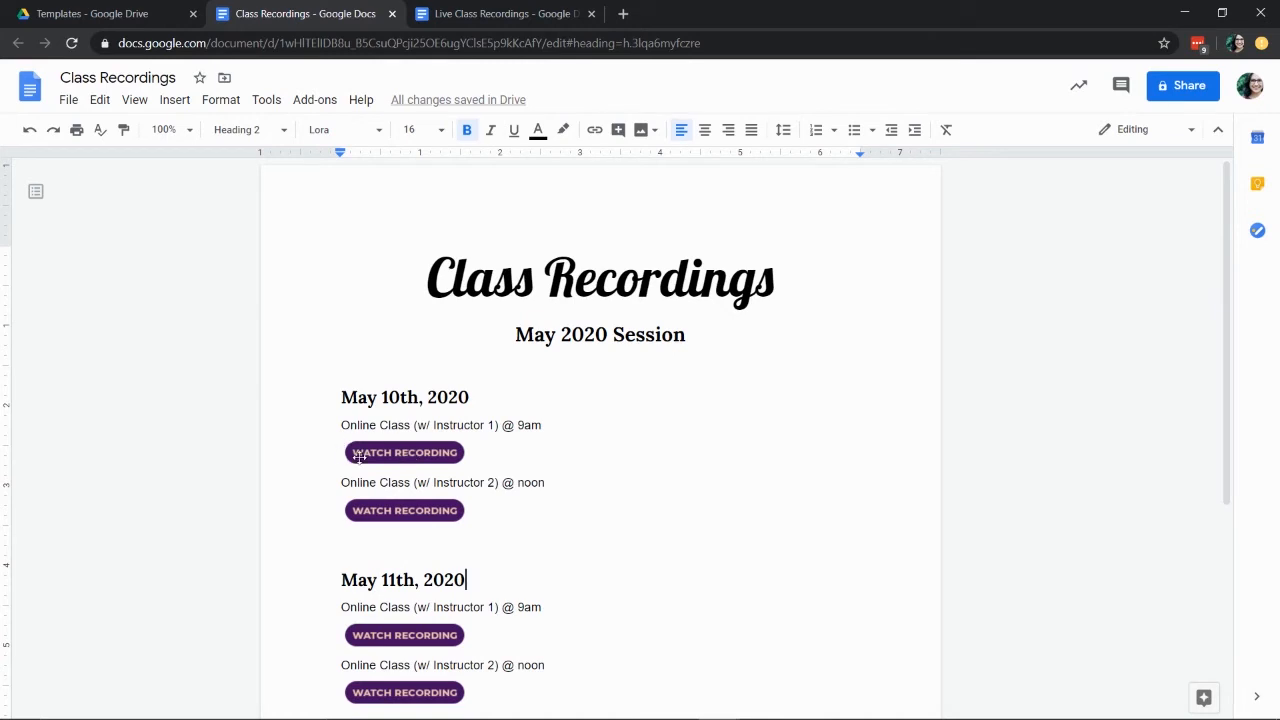
{"action": "left_click", "coordinate": [392, 455]}
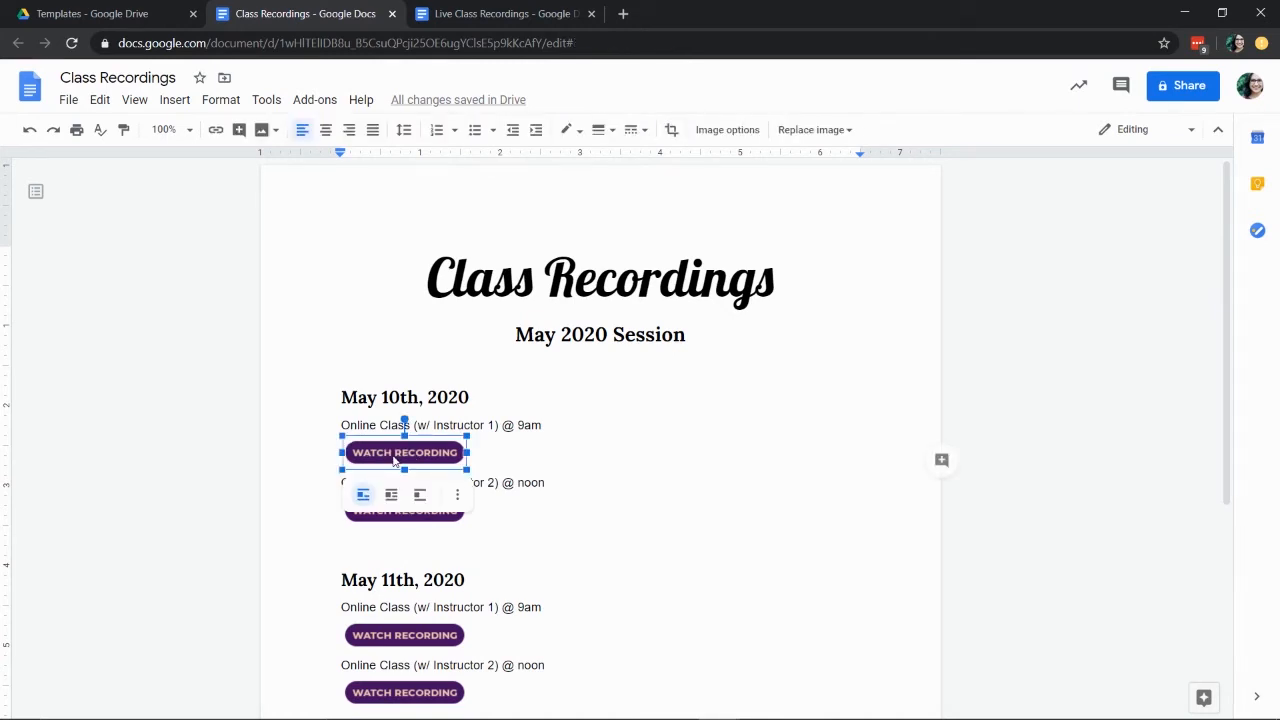
{"action": "key", "text": "ctrl+k"}
{"action": "type", "text": "Online Class (w/ Instructor 1) @ 9am  Online Class (w/ Instructor 2) @ noon"}
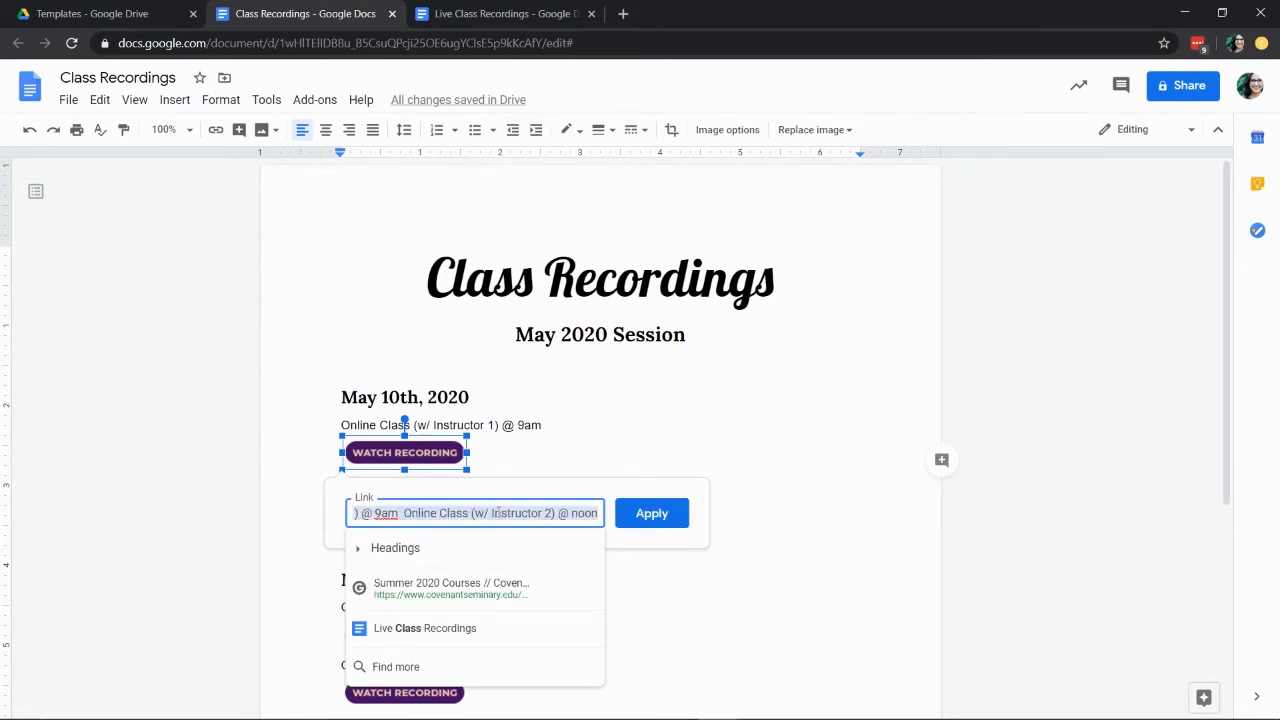
{"action": "key", "text": "BackSpace"}
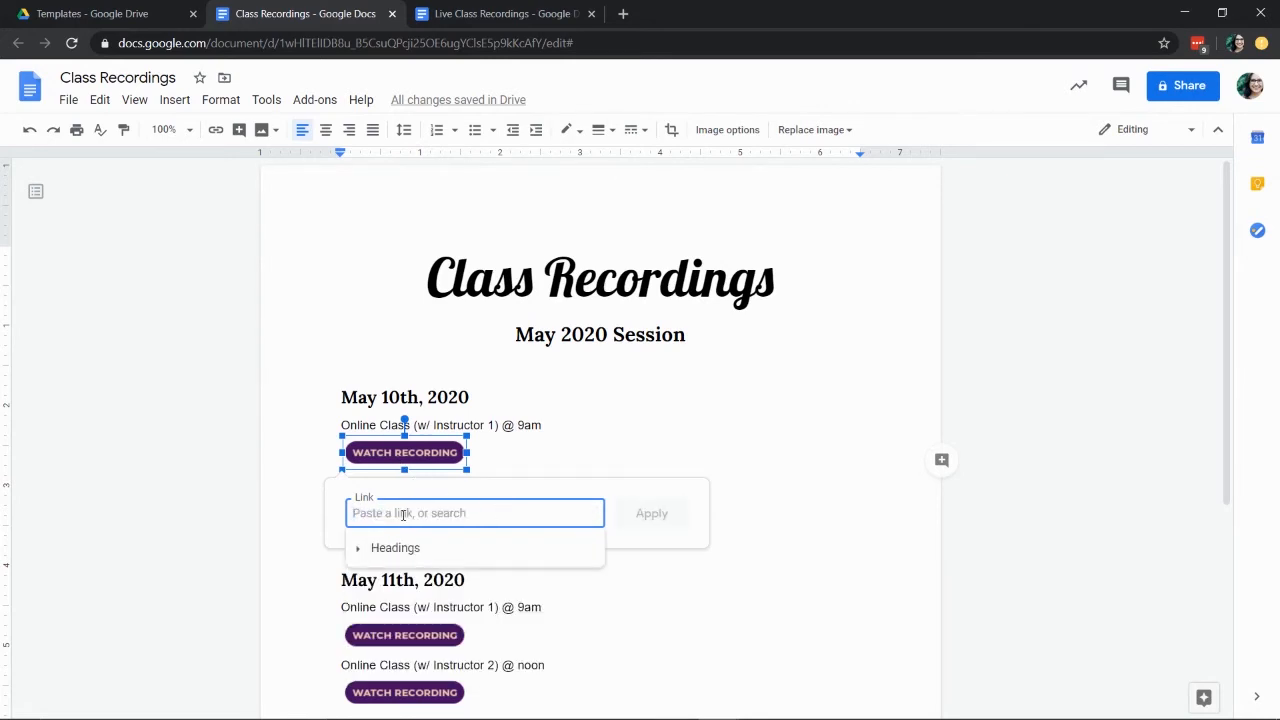
{"action": "left_click", "coordinate": [828, 476]}
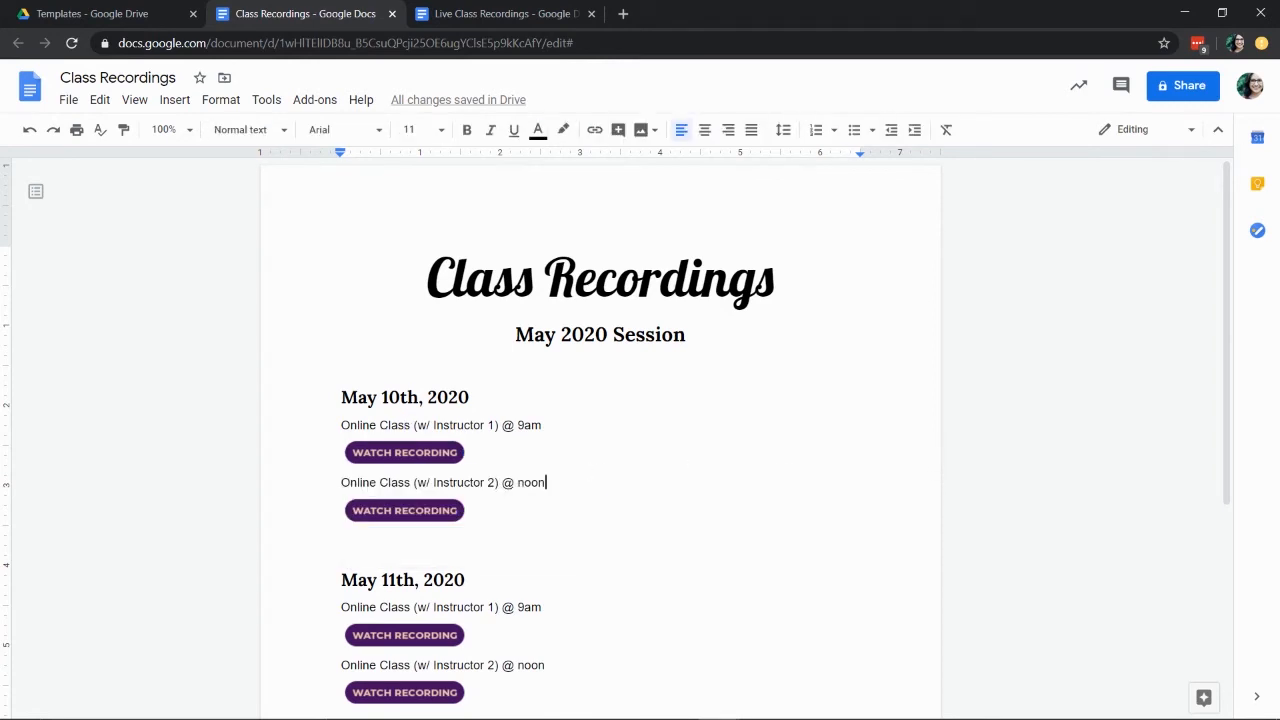
{"action": "left_click", "coordinate": [425, 452]}
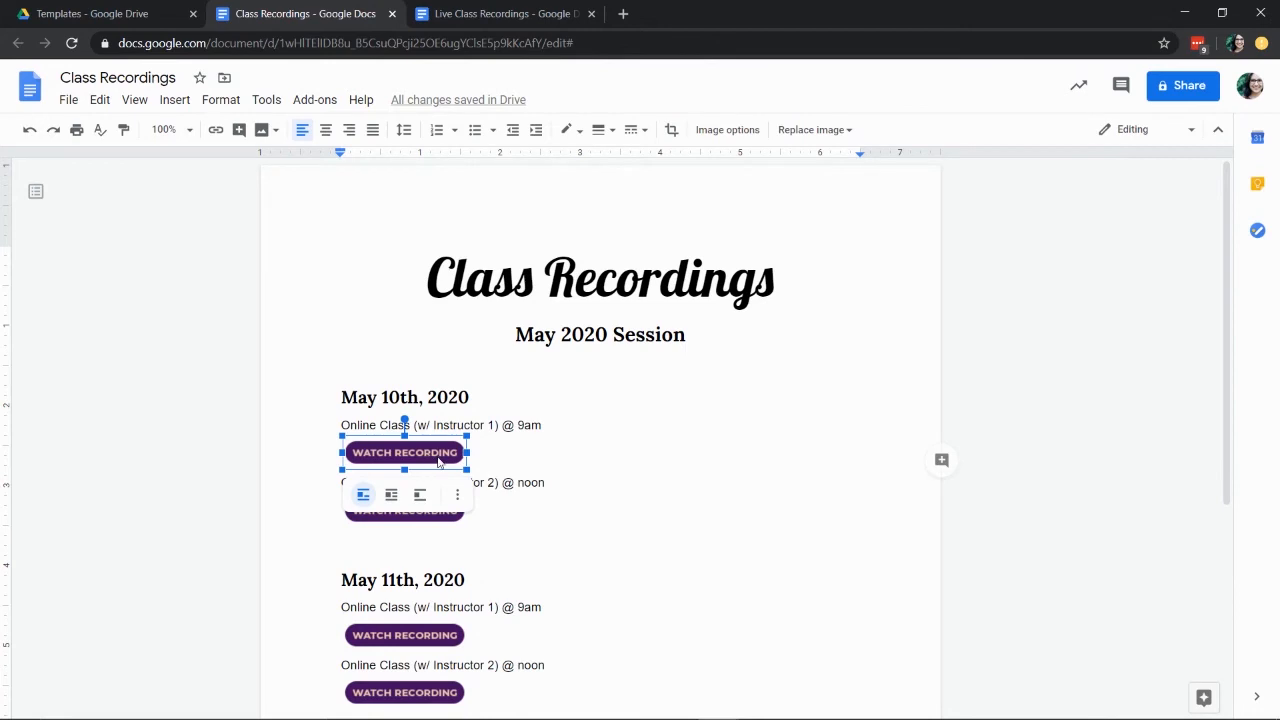
{"action": "key", "text": "ctrl+k"}
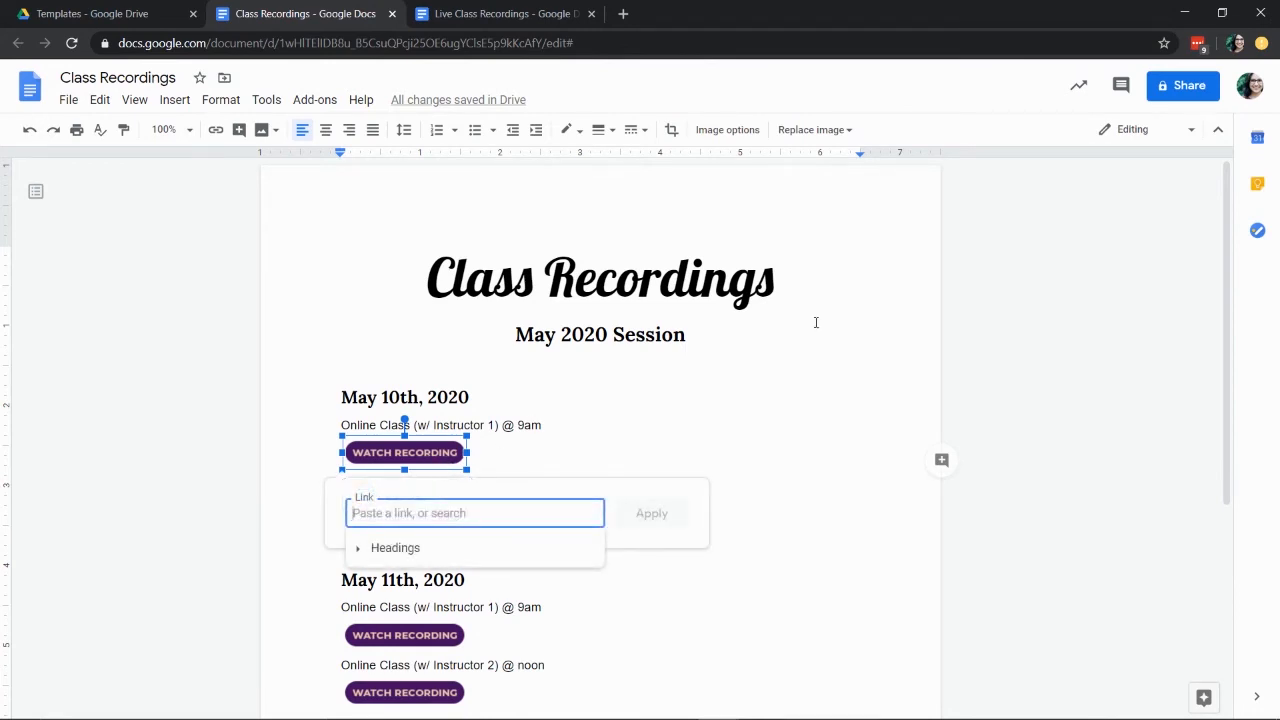
{"action": "left_click", "coordinate": [814, 387]}
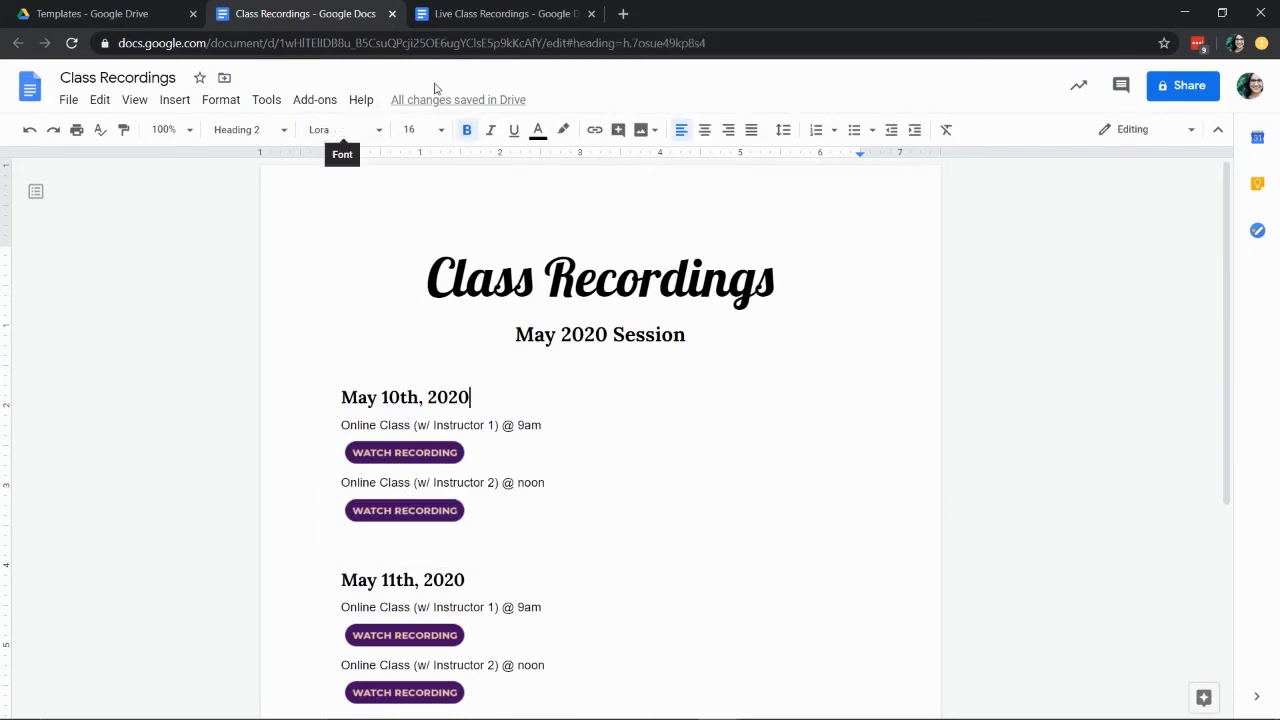
{"action": "scroll", "coordinate": [771, 349], "scroll_direction": "down", "scroll_amount": 4}
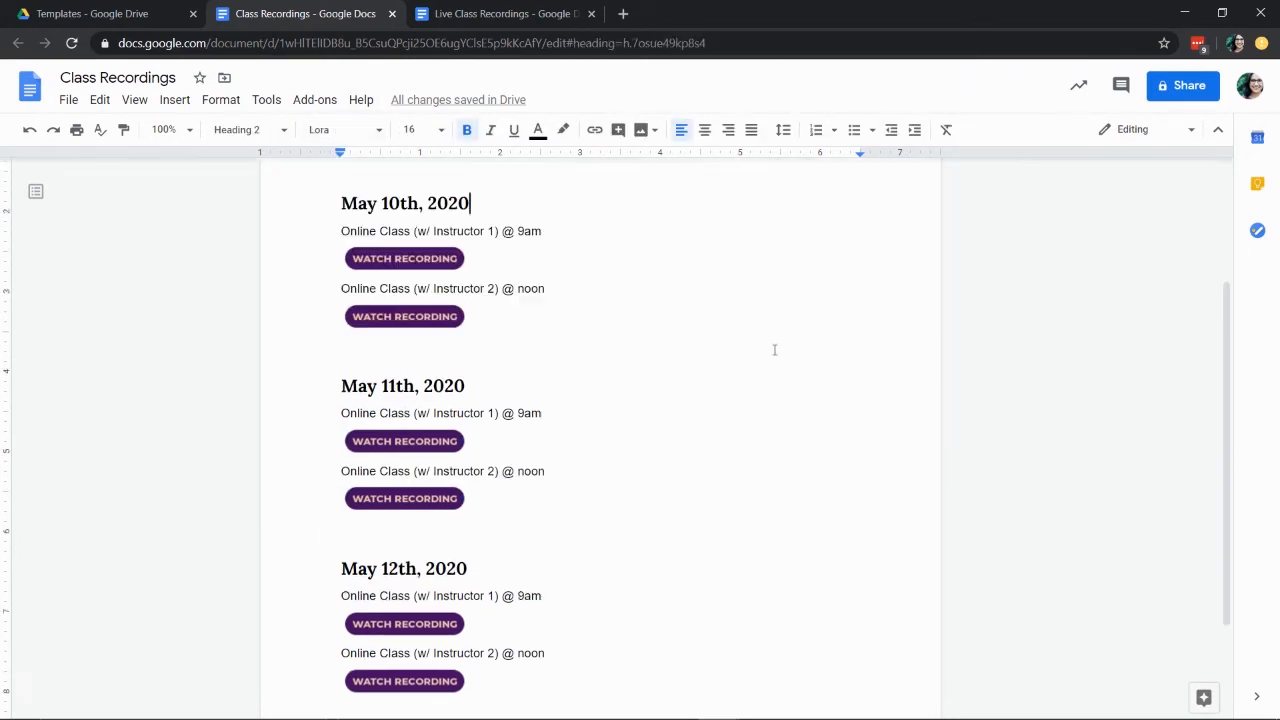
Turn on link sharing for the Class Recordings document and get its shareable link.
{"action": "scroll", "coordinate": [800, 320], "scroll_direction": "up", "scroll_amount": 4}
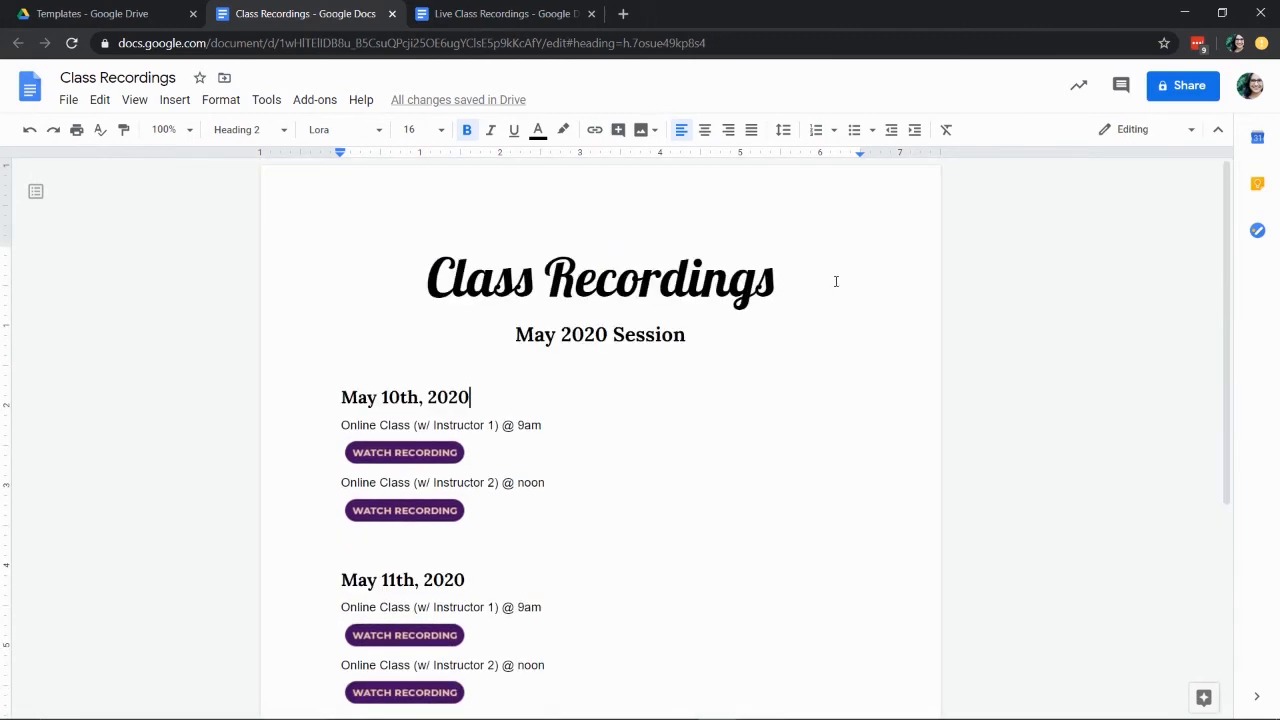
{"action": "left_click", "coordinate": [1188, 88]}
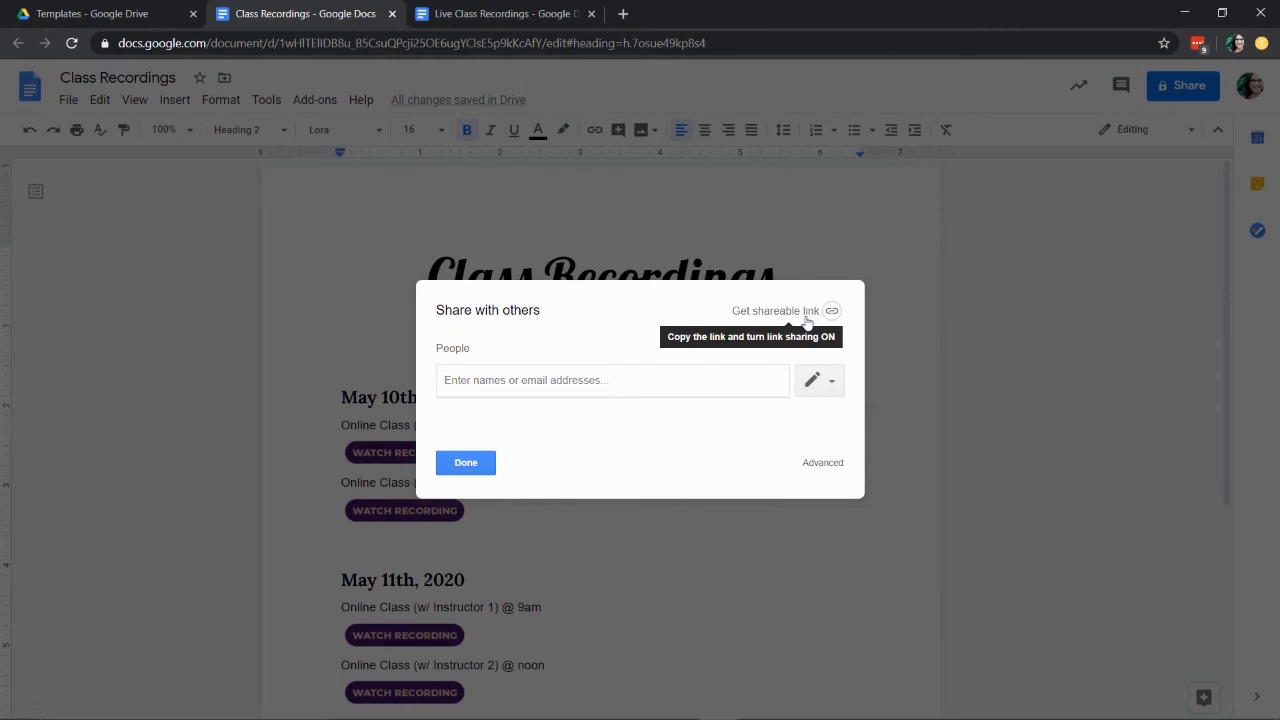
{"action": "left_click", "coordinate": [806, 318]}
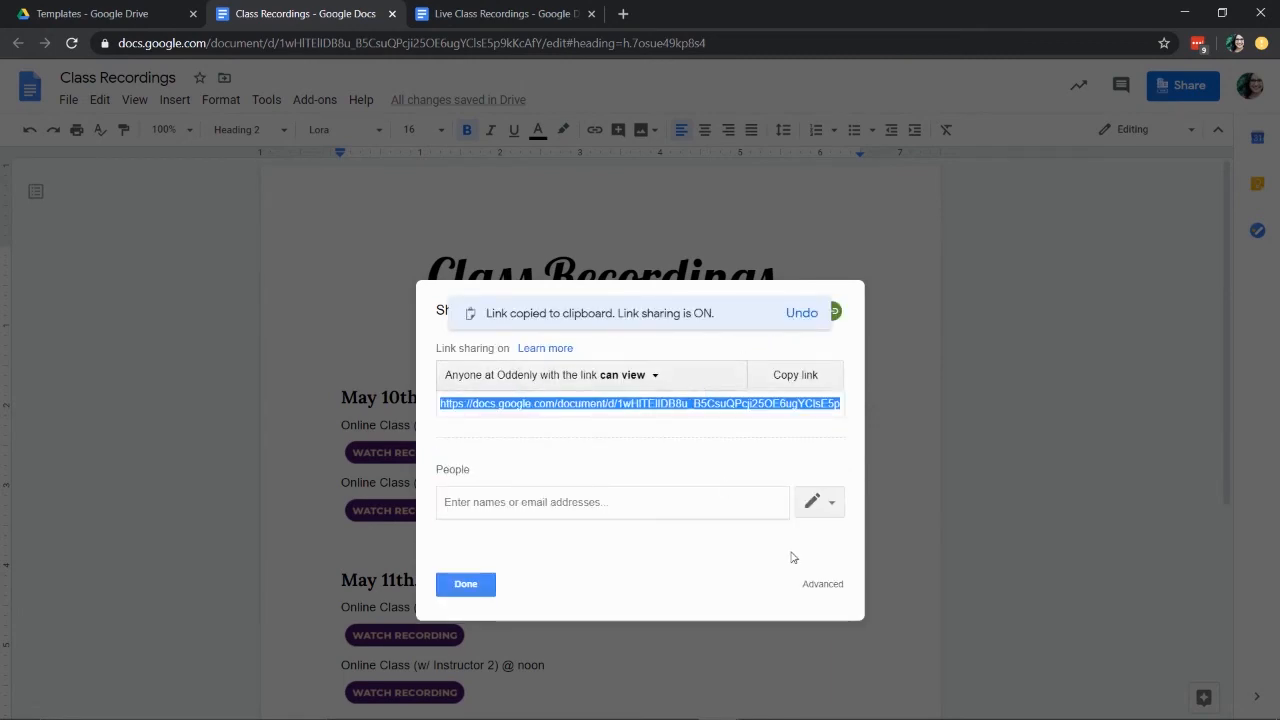
Change the document's link sharing to "On - Anyone with the link" with view access in the advanced sharing settings and save it.
{"action": "left_click", "coordinate": [821, 590]}
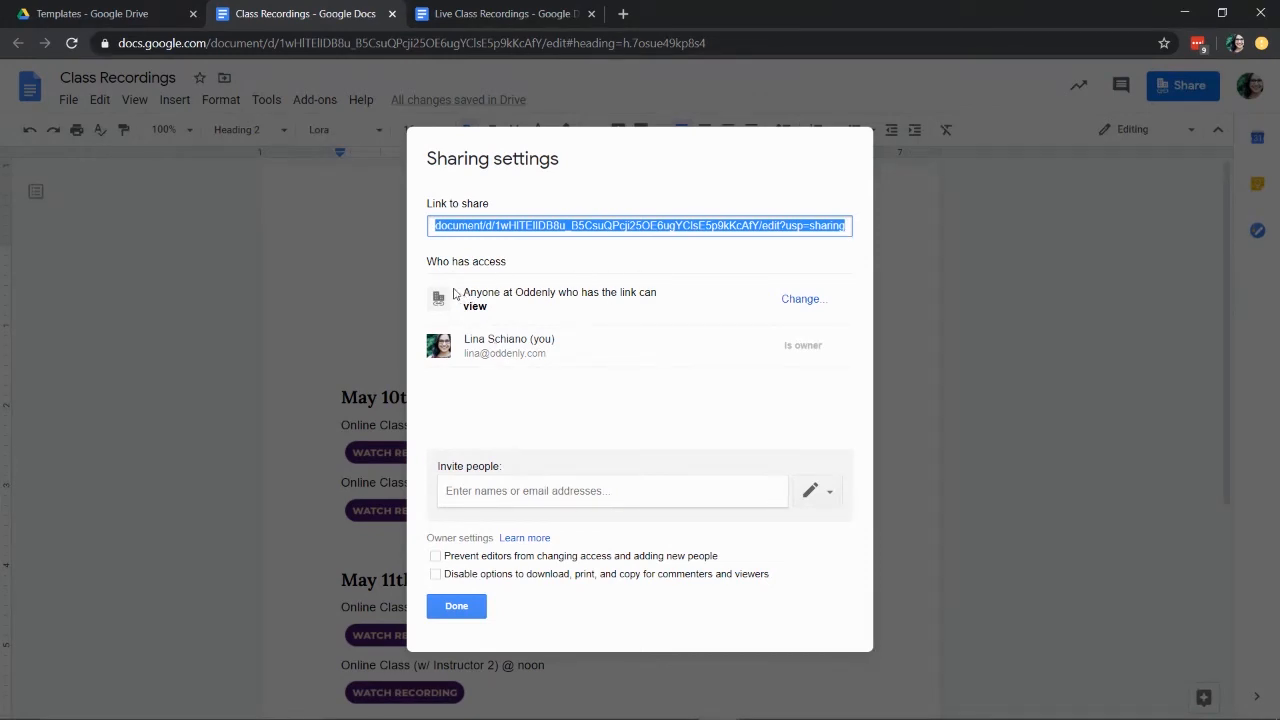
{"action": "left_click_drag", "start_coordinate": [462, 292], "coordinate": [589, 315]}
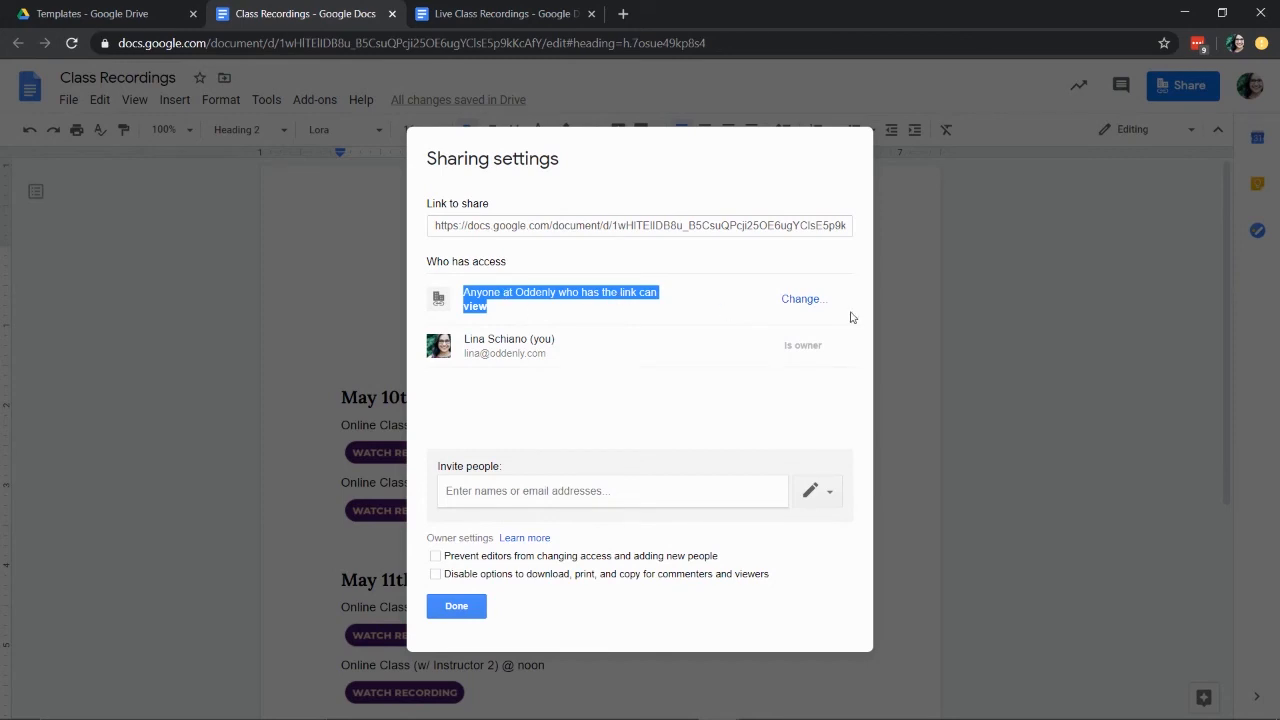
{"action": "left_click", "coordinate": [819, 300]}
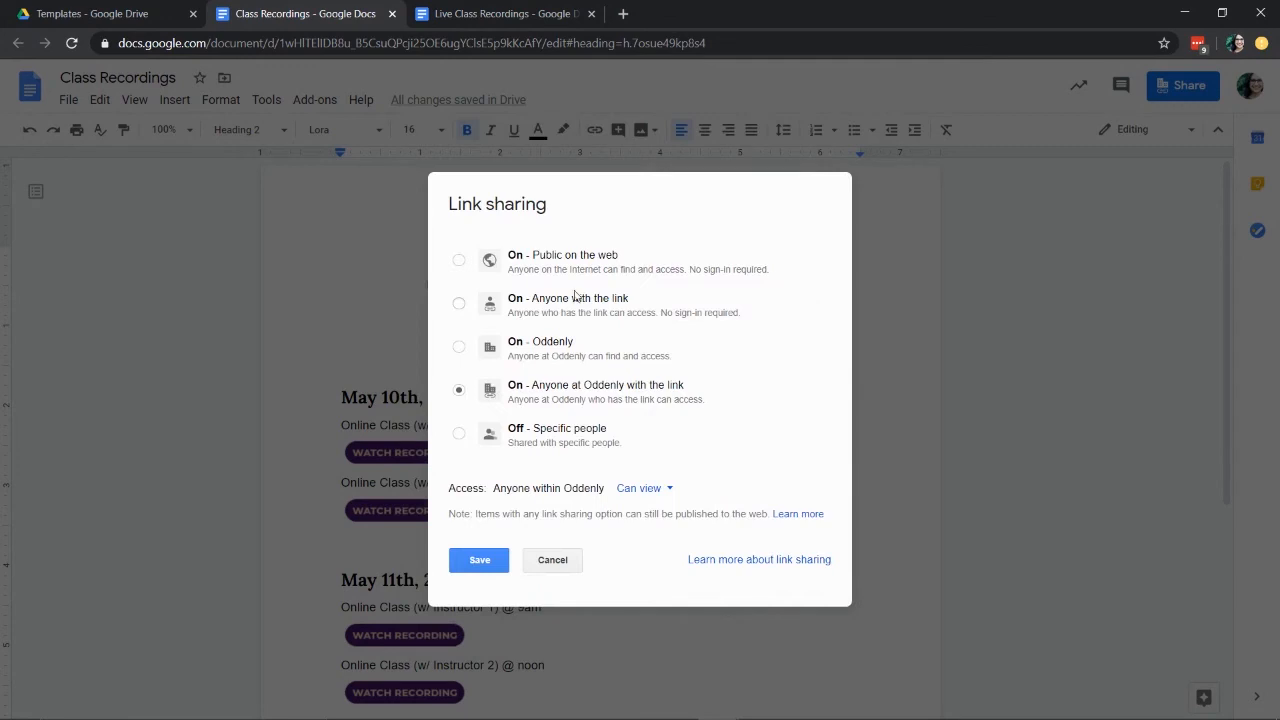
{"action": "left_click", "coordinate": [460, 304]}
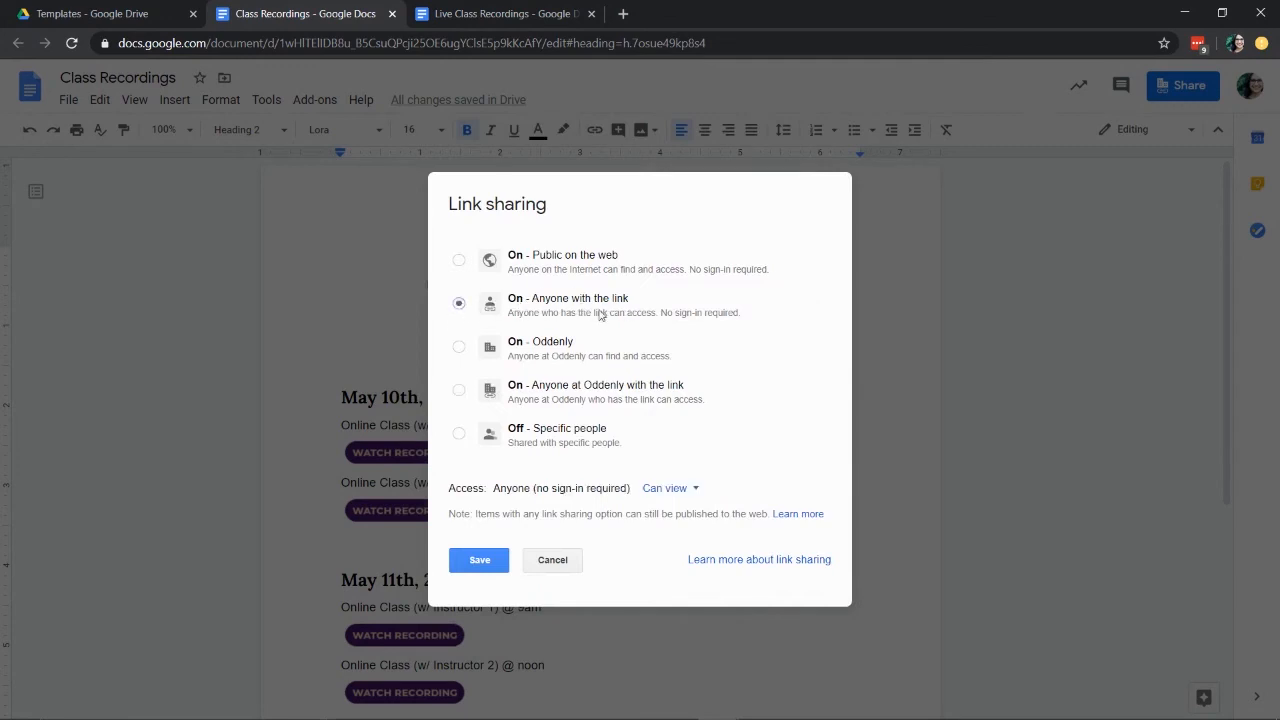
{"action": "left_click", "coordinate": [477, 561]}
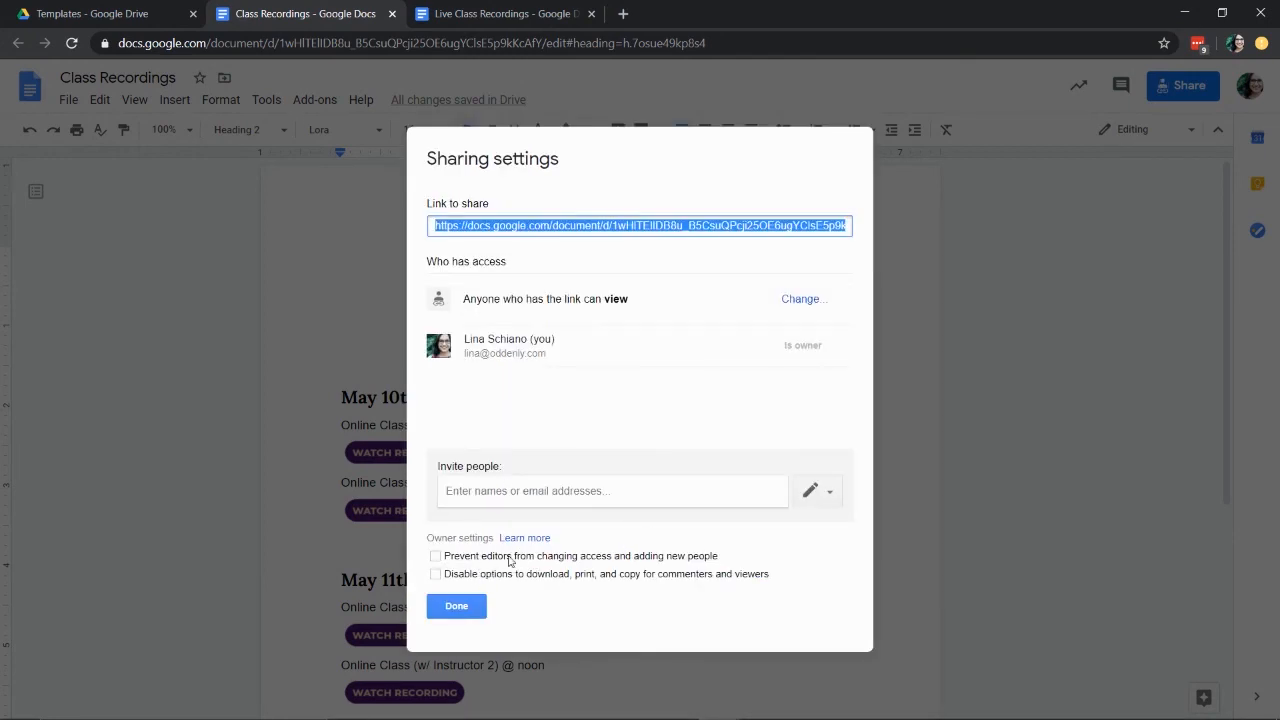
Disable the options to download, print, and copy for commenters and viewers, and save the sharing changes.
{"action": "left_click", "coordinate": [500, 576]}
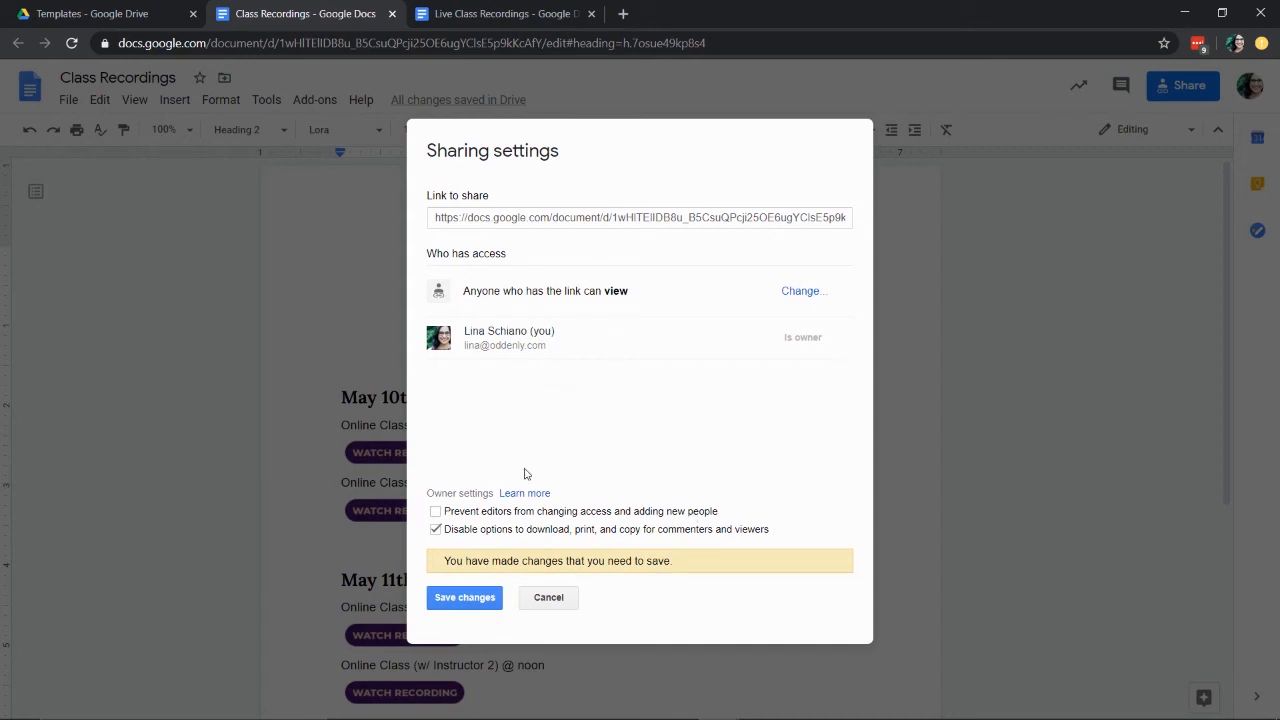
{"action": "left_click", "coordinate": [462, 600]}
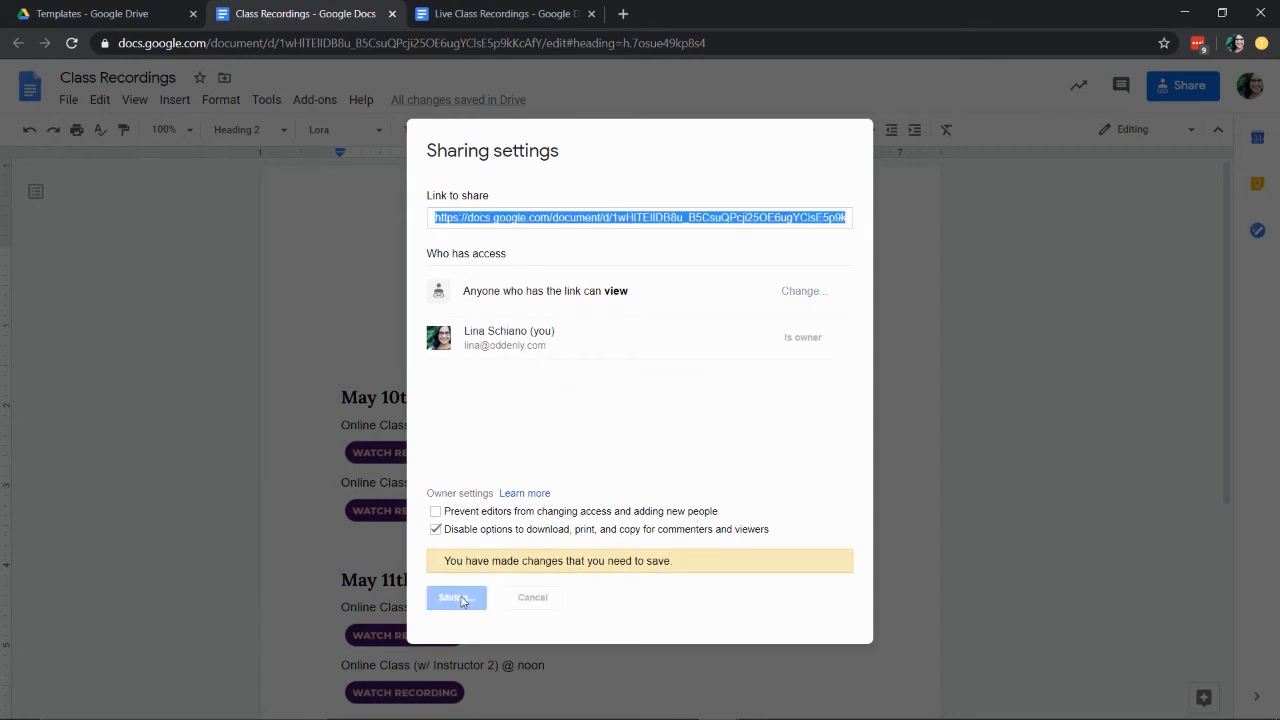
Copy the document's share link and open it in a new incognito window.
{"action": "left_click", "coordinate": [564, 217]}
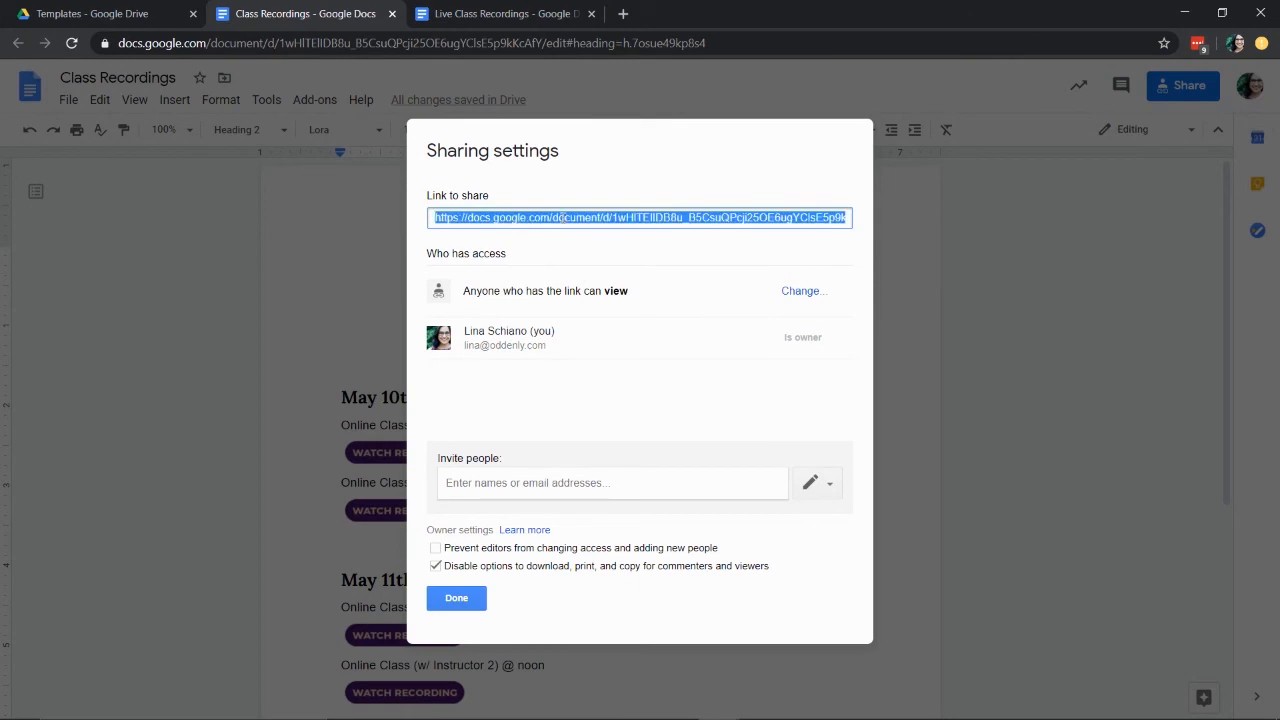
{"action": "left_click", "coordinate": [1262, 43]}
{"action": "left_click", "coordinate": [1150, 137]}
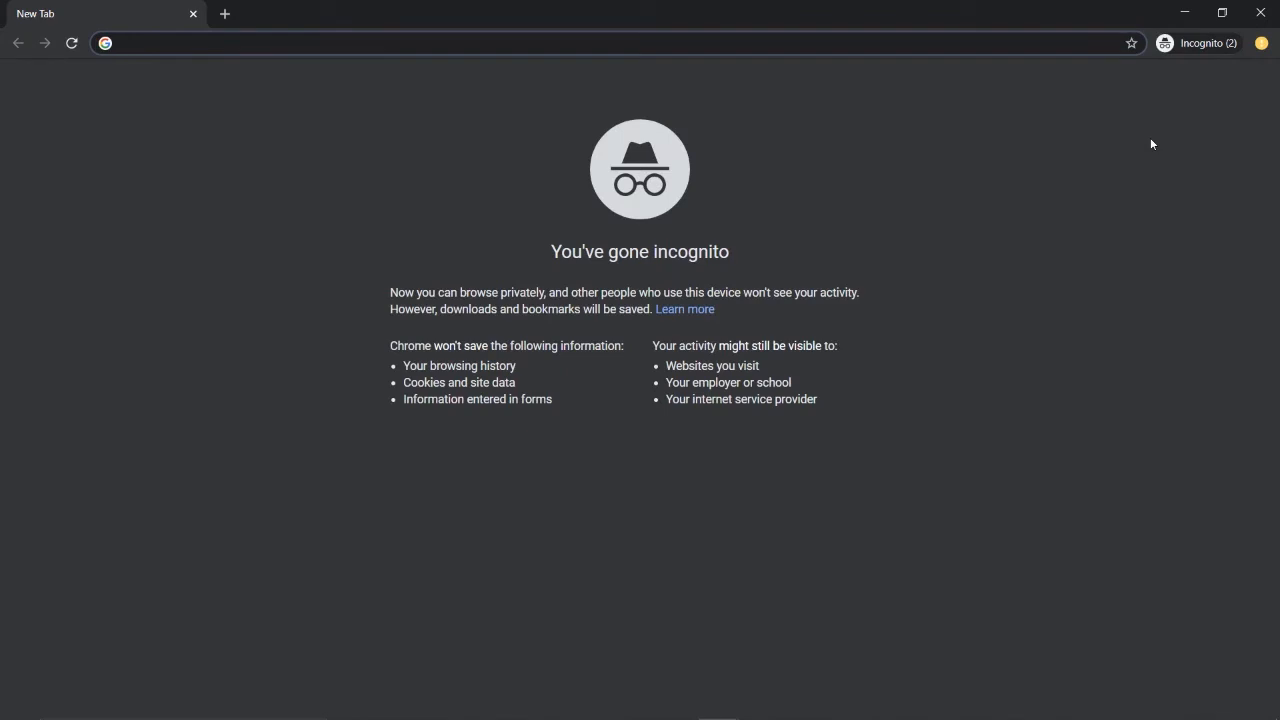
{"action": "key", "text": "ctrl+v"}
{"action": "key", "text": "Return"}
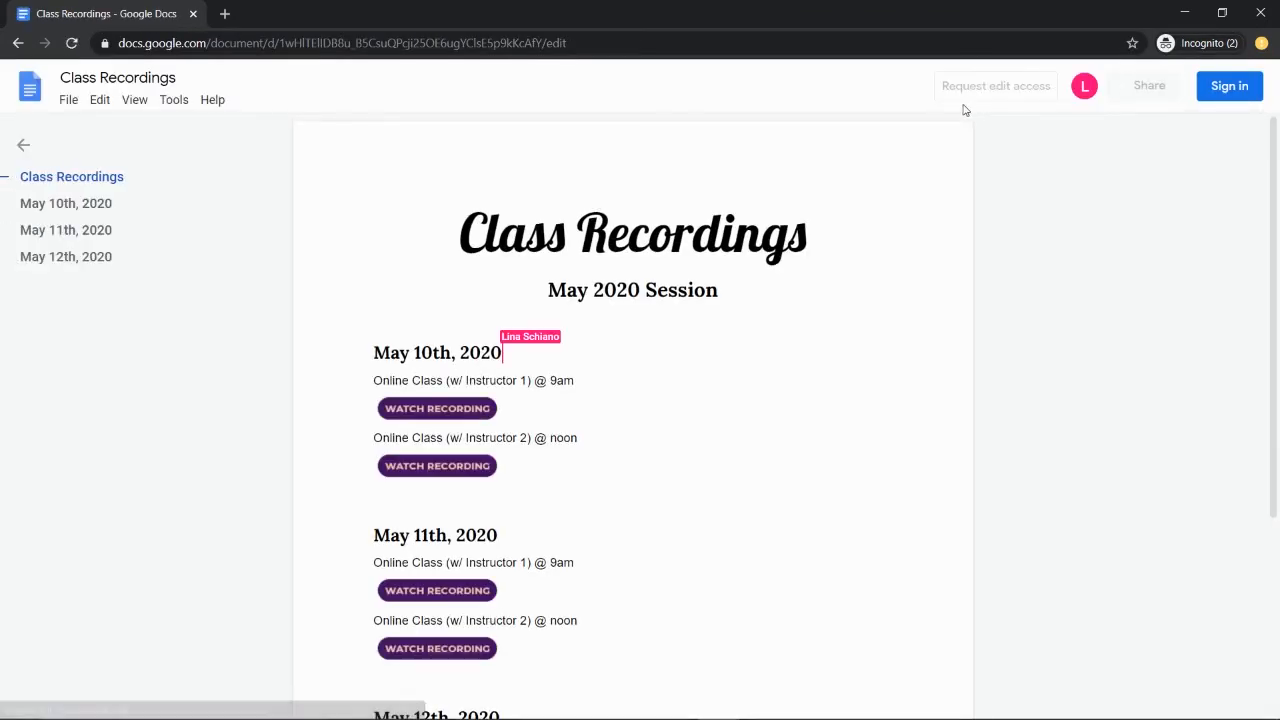
Examine the shared document as a signed-out viewer, trying the outline links to the title and each dated section.
{"action": "scroll", "coordinate": [729, 252], "scroll_direction": "down", "scroll_amount": 3}
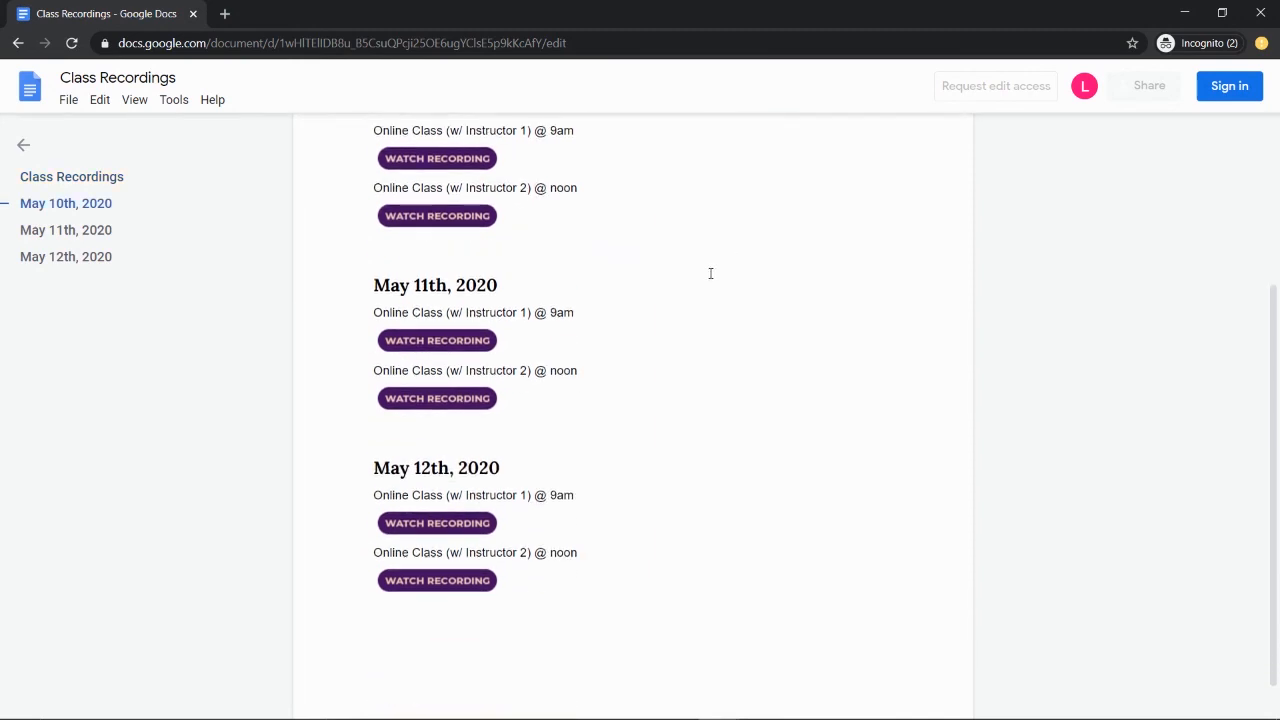
{"action": "scroll", "coordinate": [712, 270], "scroll_direction": "up", "scroll_amount": 3}
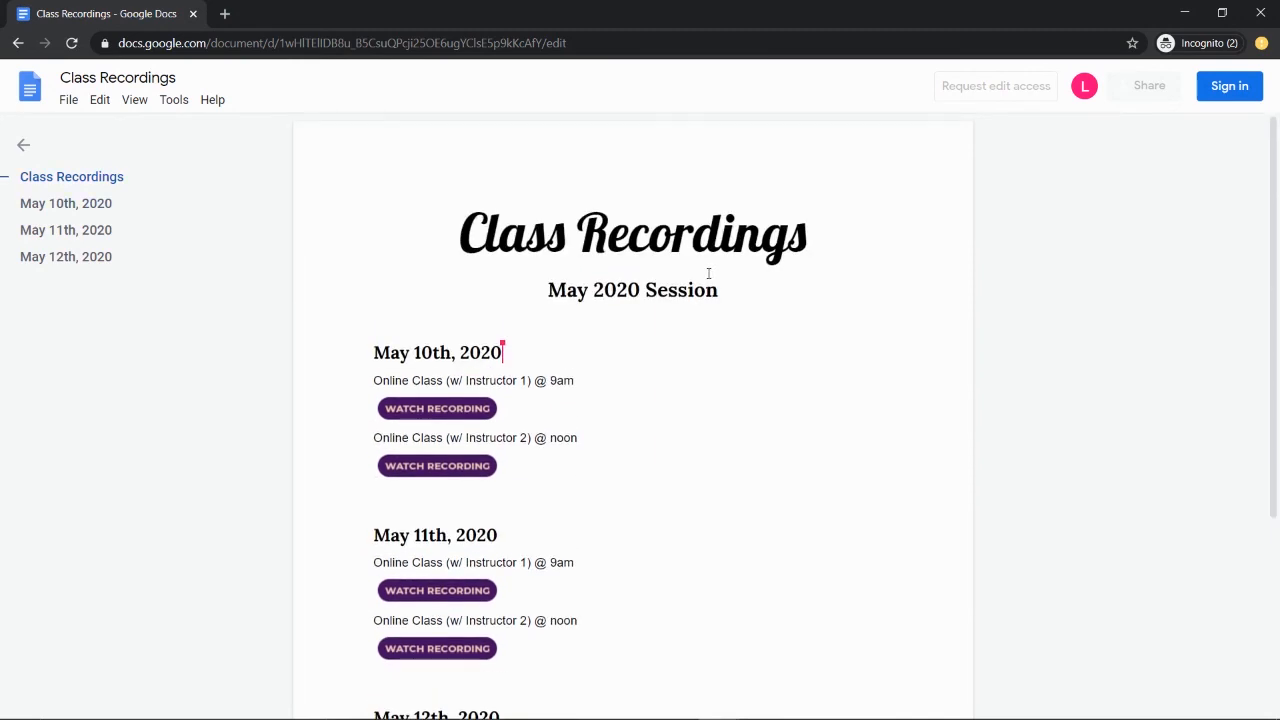
{"action": "left_click", "coordinate": [68, 205]}
{"action": "left_click", "coordinate": [66, 229]}
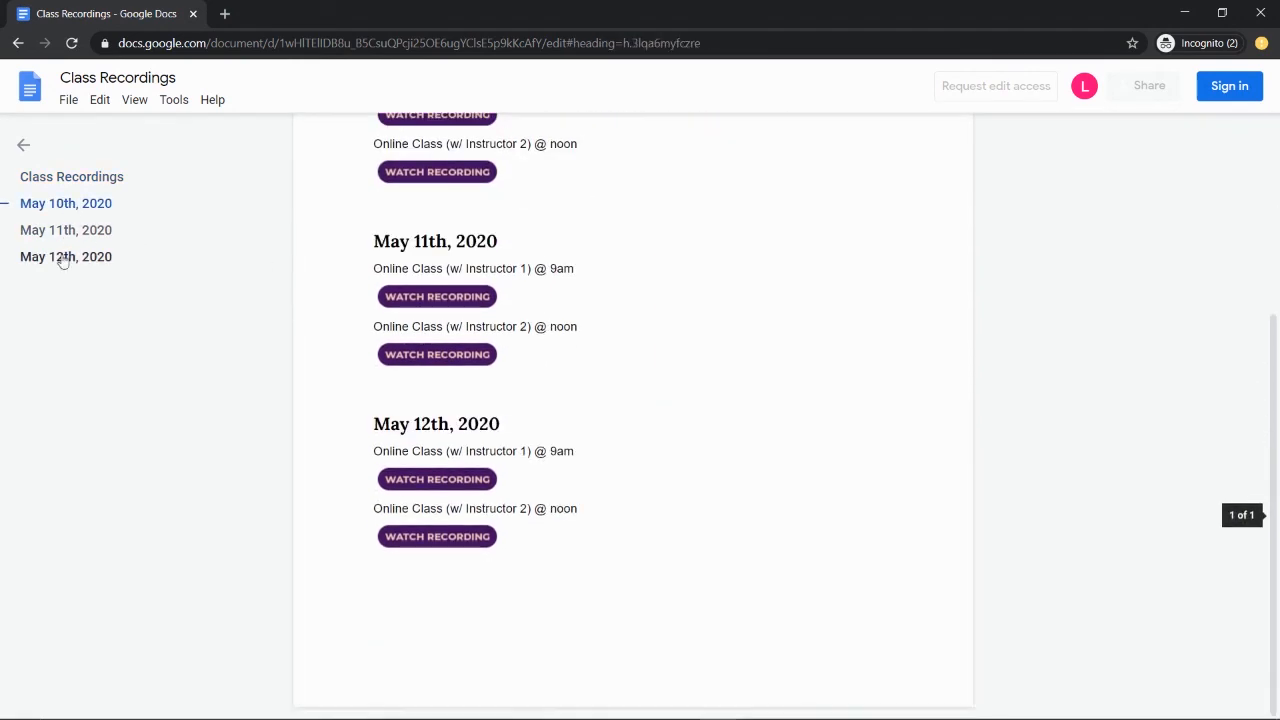
{"action": "left_click", "coordinate": [62, 258]}
{"action": "left_click", "coordinate": [80, 180]}
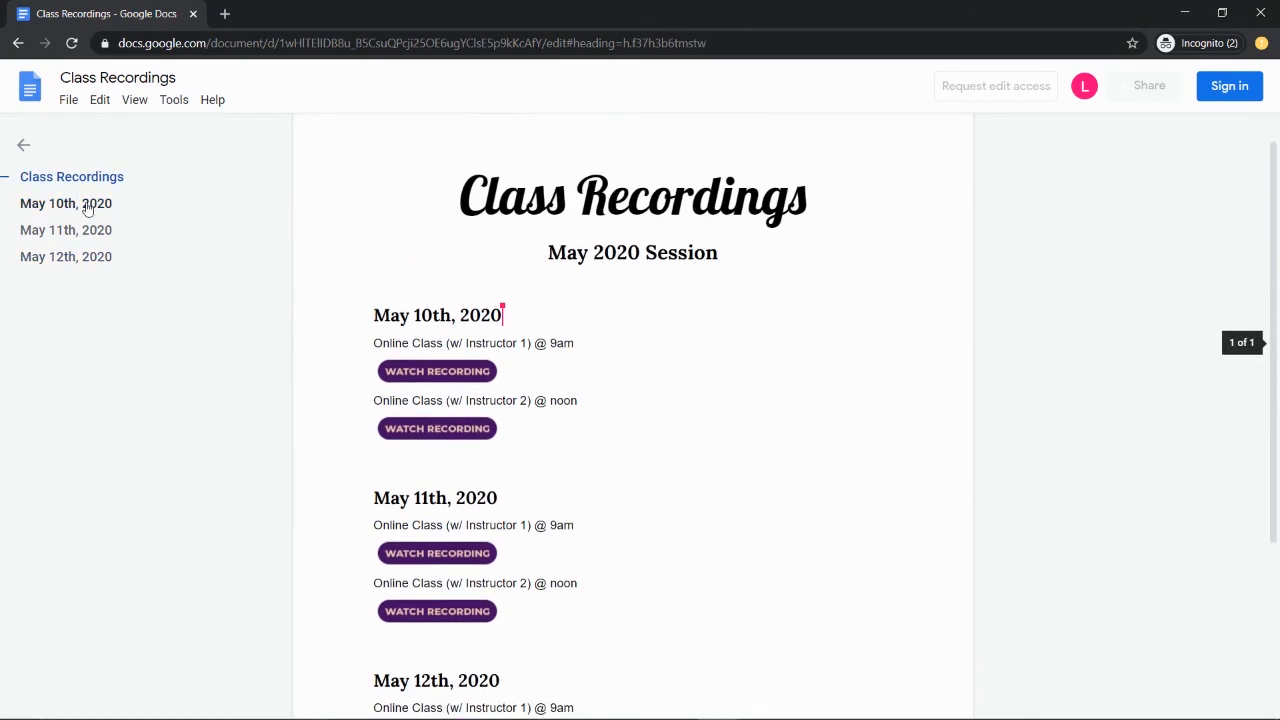
{"action": "left_click", "coordinate": [87, 205]}
{"action": "left_click", "coordinate": [94, 229]}
{"action": "scroll", "coordinate": [707, 329], "scroll_direction": "up", "scroll_amount": 2}
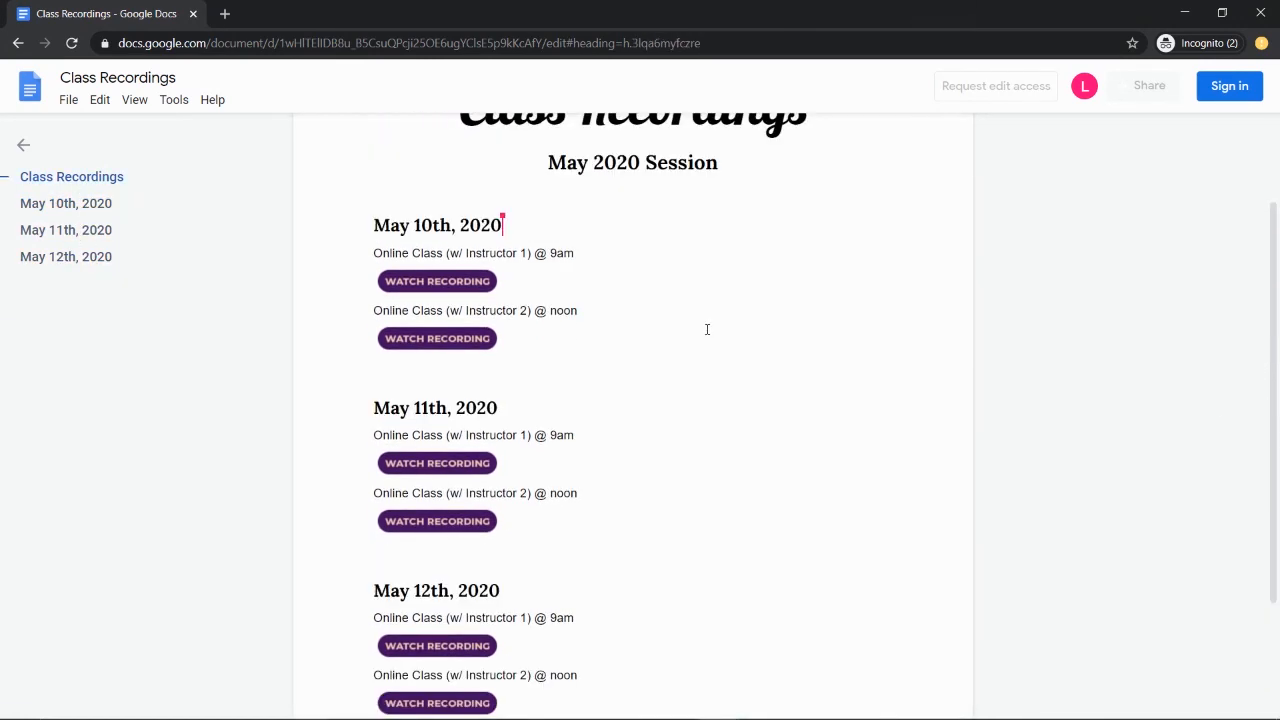
{"action": "scroll", "coordinate": [751, 289], "scroll_direction": "up", "scroll_amount": 2}
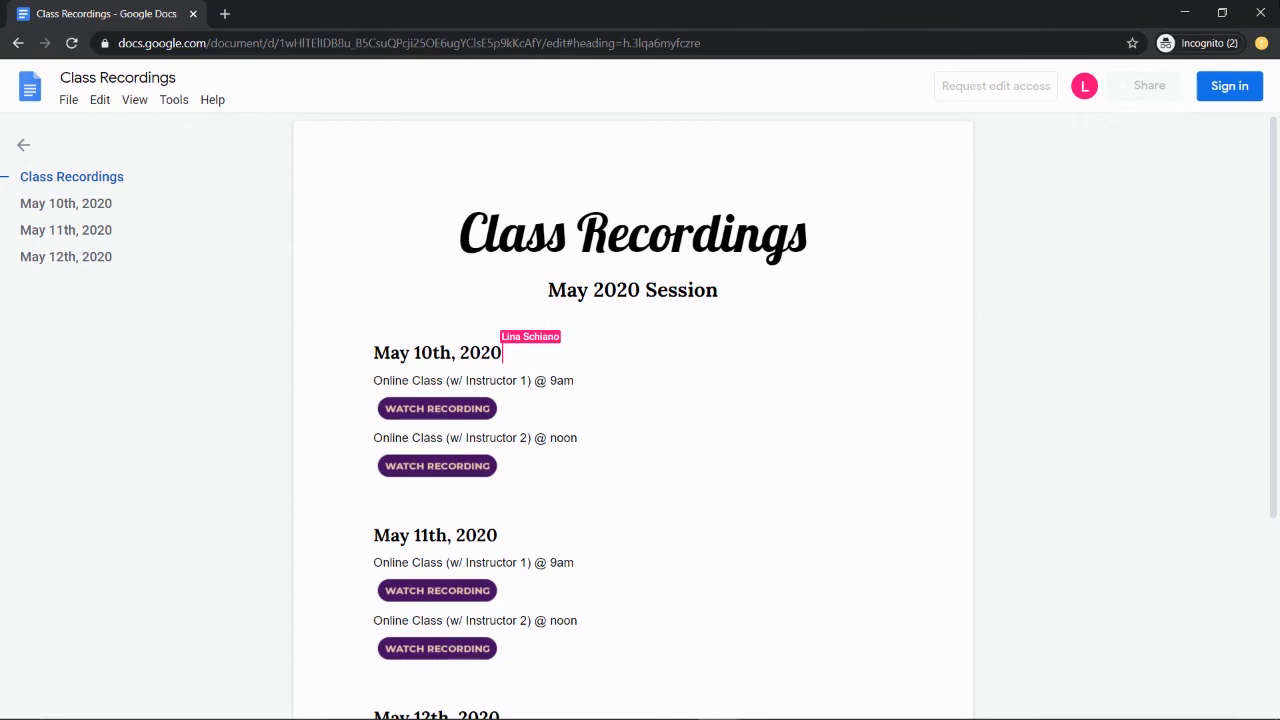
Close the editable Class Recordings document in the main browser window and minimize that window.
{"action": "left_click_drag", "start_coordinate": [899, 16], "coordinate": [899, 114]}
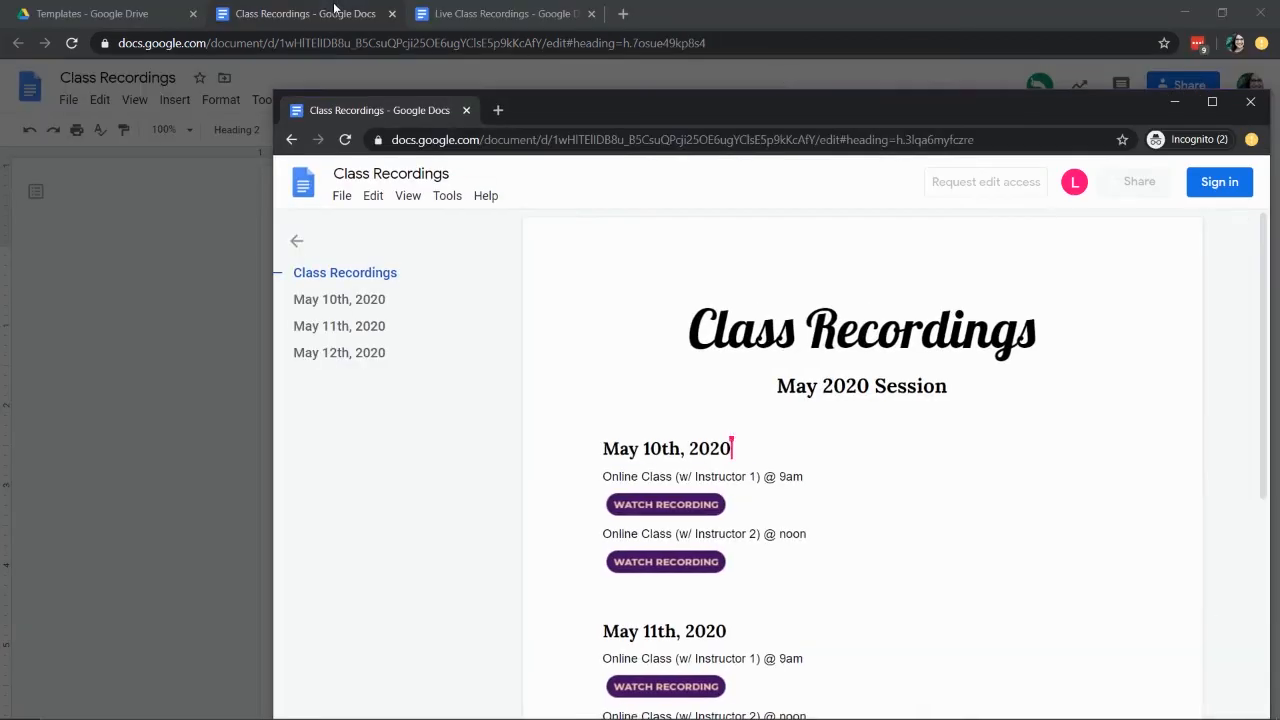
{"action": "left_click", "coordinate": [390, 14]}
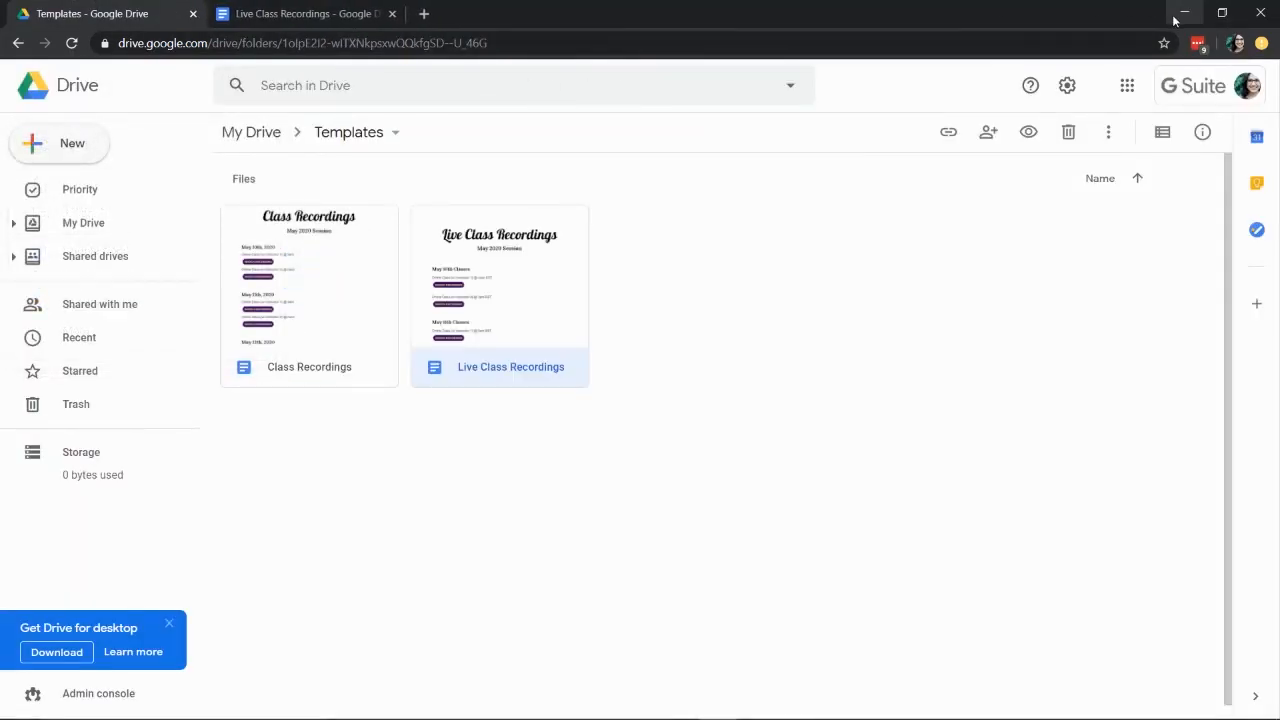
{"action": "left_click", "coordinate": [1180, 14]}
Maximize the incognito window and reload the shared Class Recordings document.
{"action": "left_click_drag", "start_coordinate": [870, 104], "coordinate": [643, 37]}
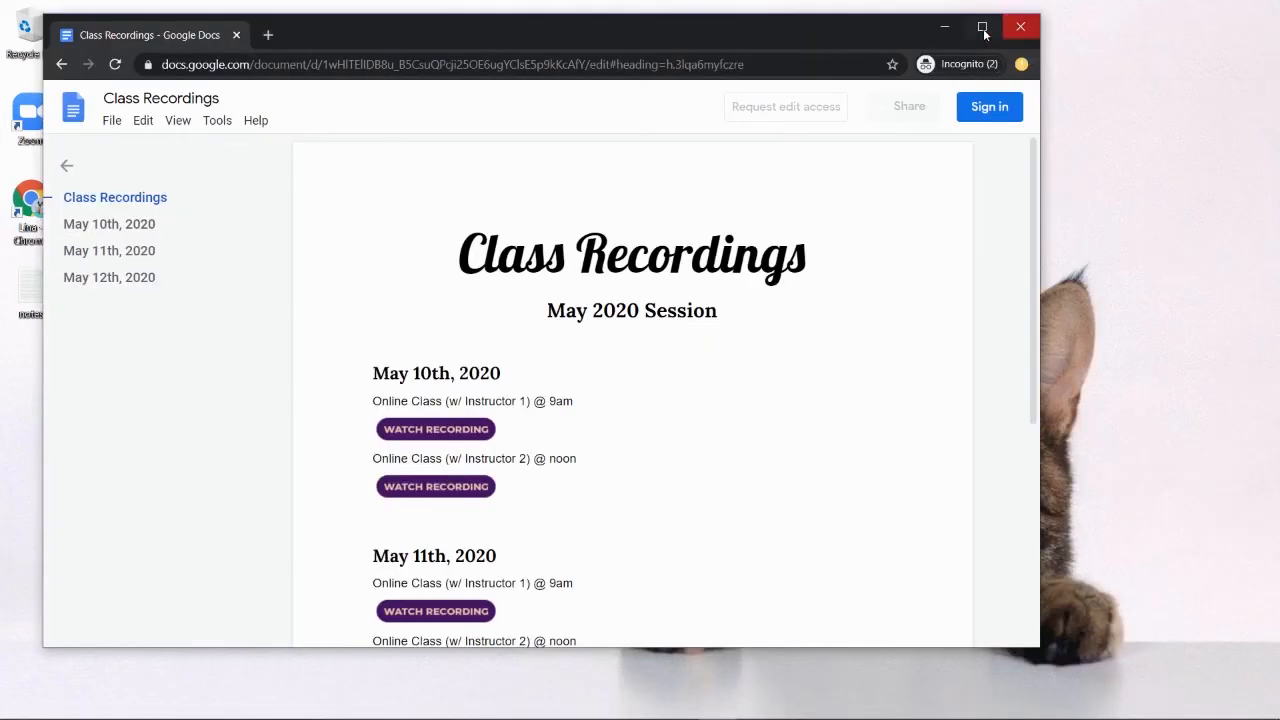
{"action": "left_click", "coordinate": [983, 27]}
{"action": "left_click", "coordinate": [70, 43]}
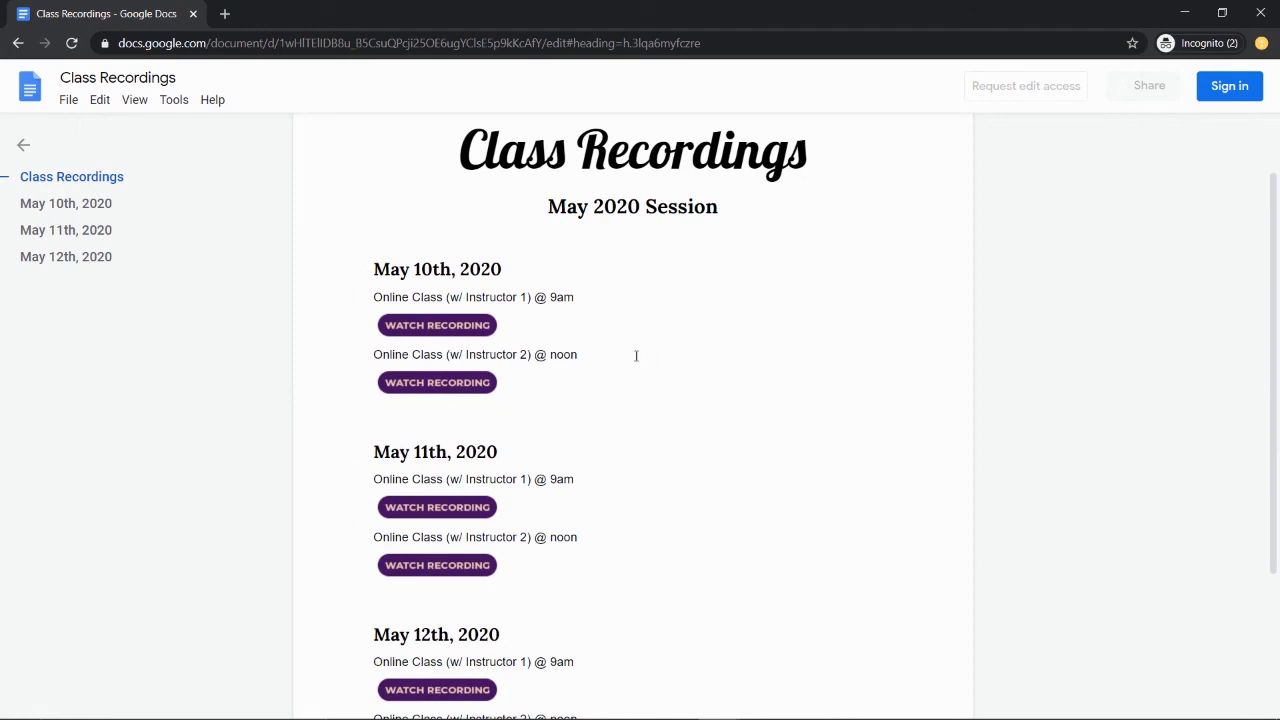
Select the shared document's full web address in the incognito window.
{"action": "scroll", "coordinate": [636, 356], "scroll_direction": "up", "scroll_amount": 1}
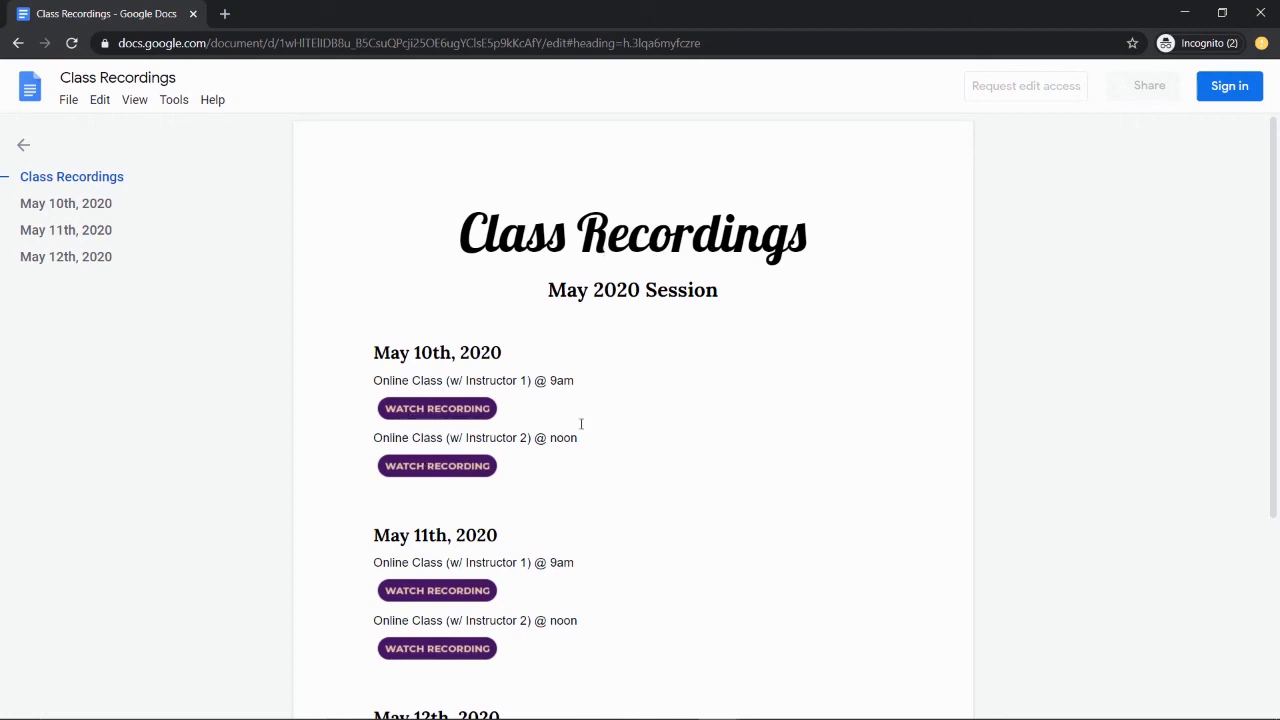
{"action": "scroll", "coordinate": [490, 317], "scroll_direction": "down", "scroll_amount": 1}
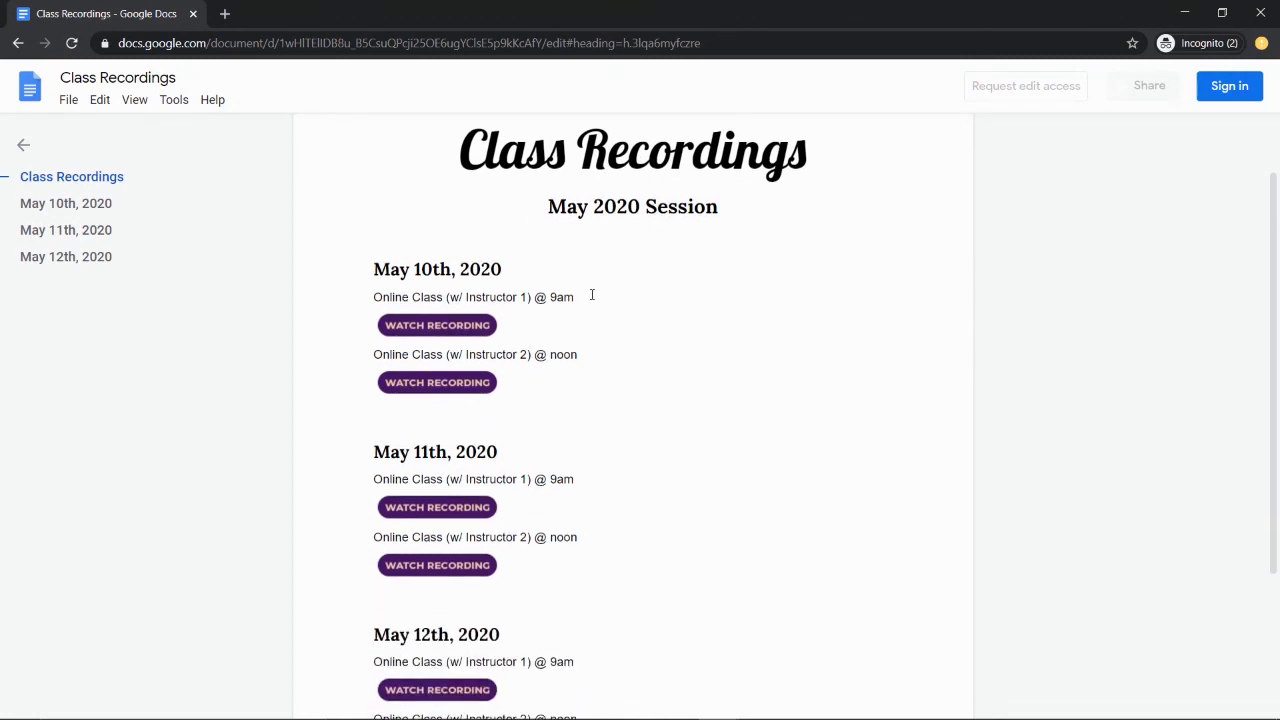
{"action": "scroll", "coordinate": [566, 286], "scroll_direction": "up", "scroll_amount": 1}
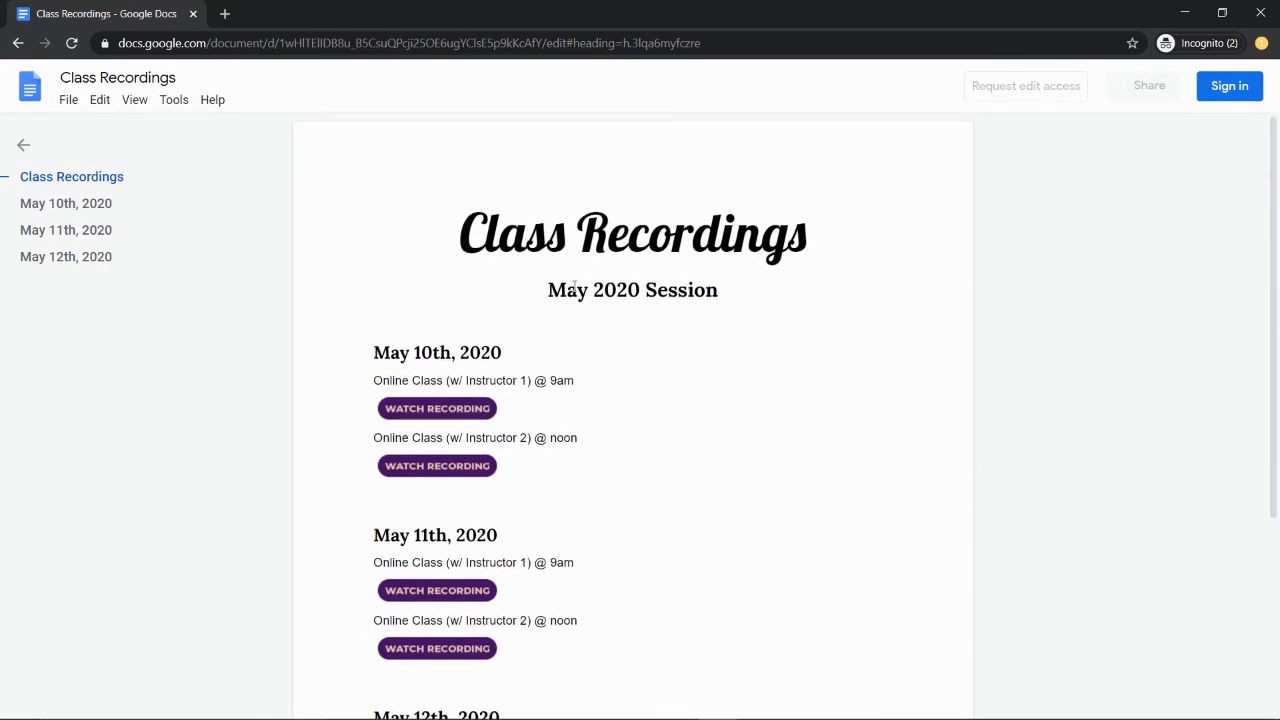
{"action": "left_click", "coordinate": [707, 40]}
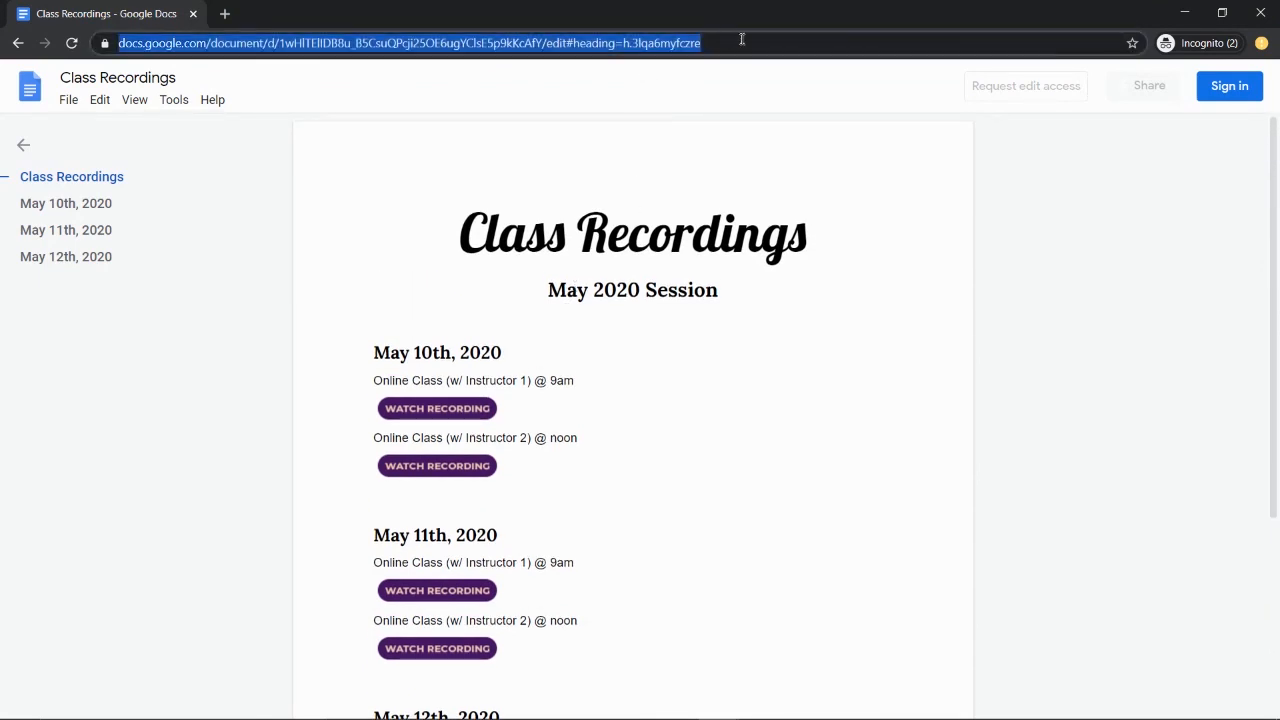